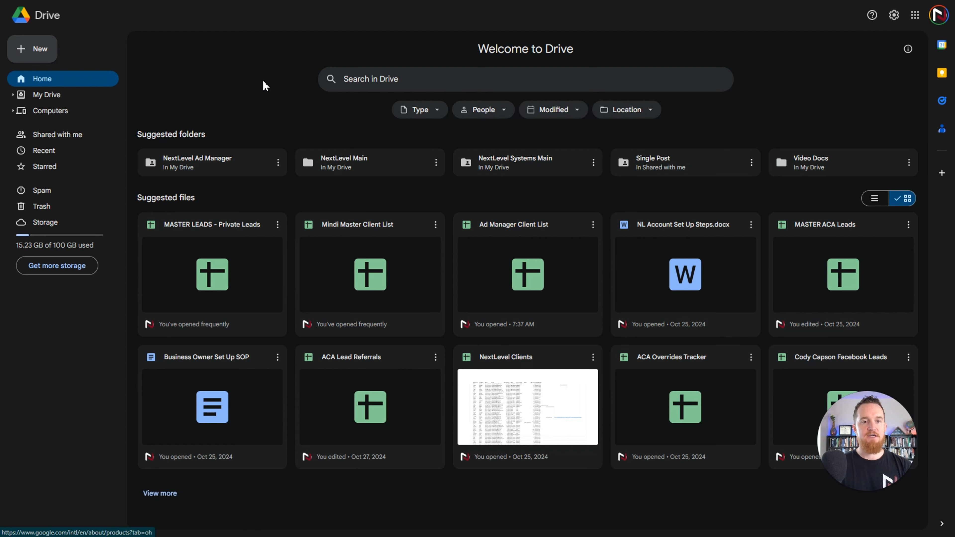
Step: Create a blank Google Sheets spreadsheet and name it "Demo Spreadsheet"
{"action": "left_click", "coordinate": [39, 53]}
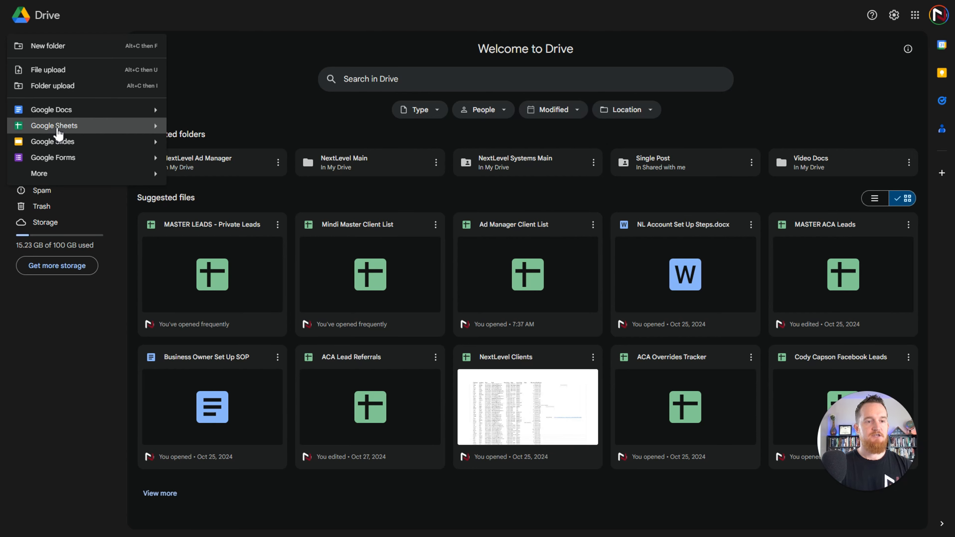
{"action": "left_click", "coordinate": [60, 126]}
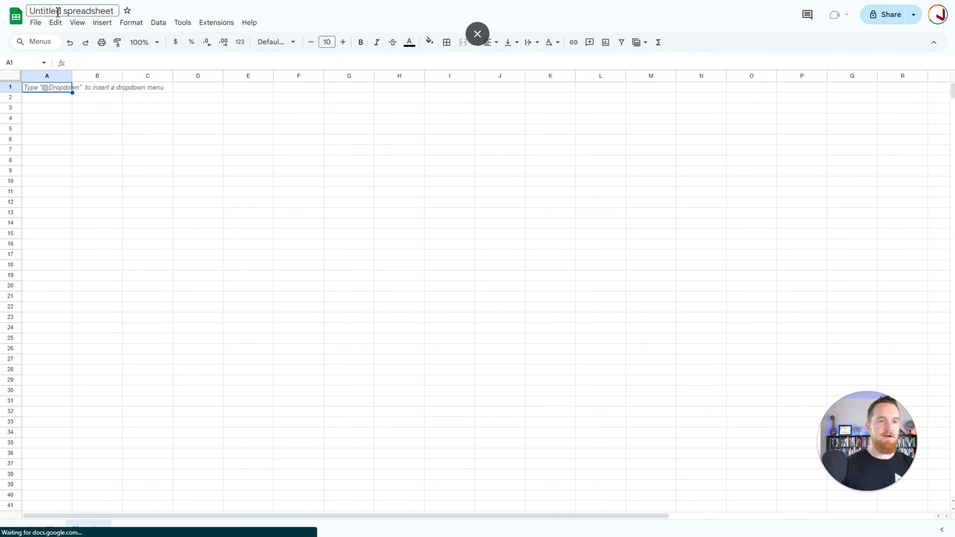
{"action": "left_click", "coordinate": [59, 11]}
{"action": "type", "text": "De"}
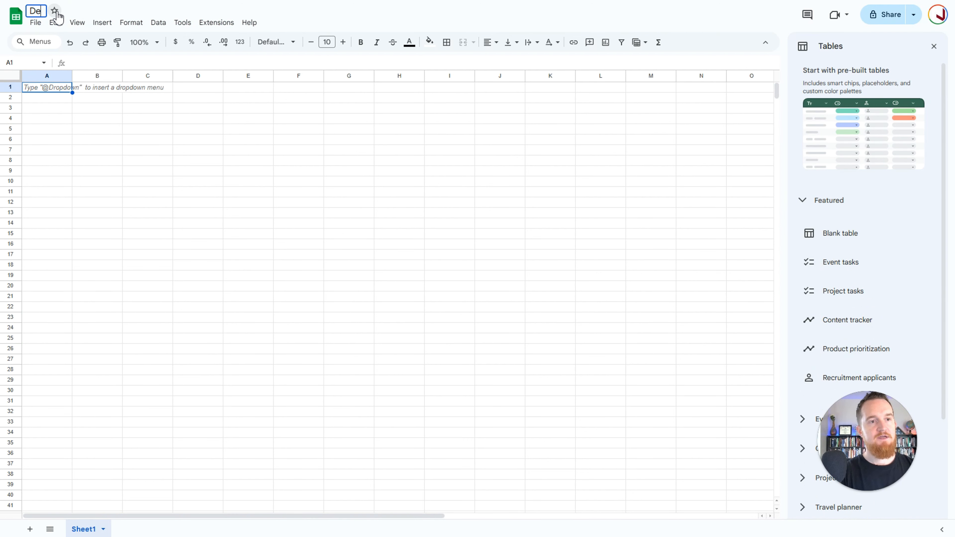
{"action": "type", "text": "mo Spreadsheet"}
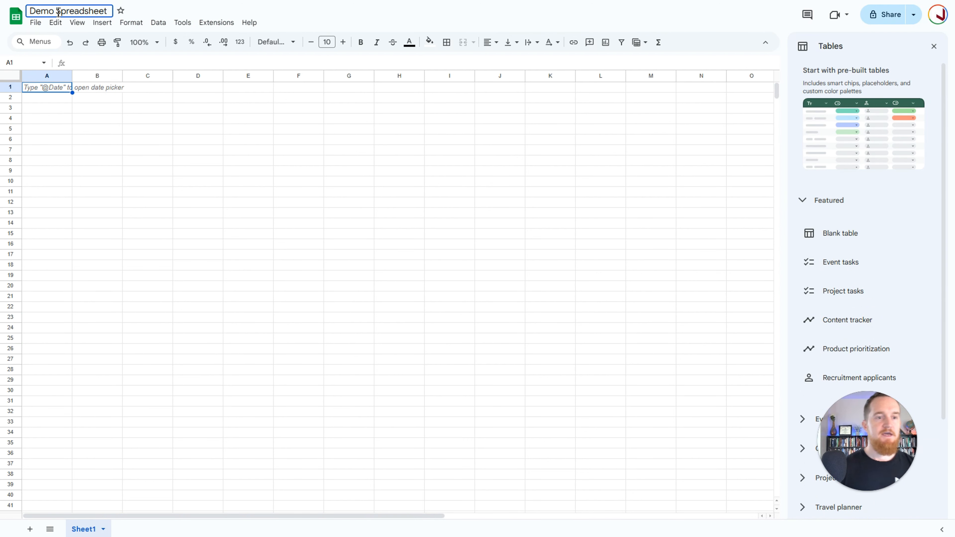
{"action": "left_click", "coordinate": [107, 142]}
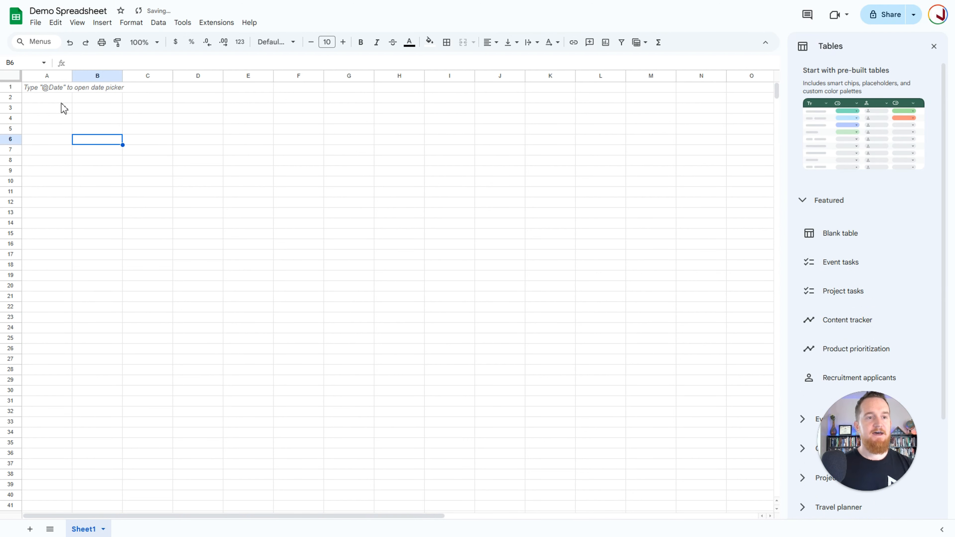
Step: Enter the column headers Name, Email and Phone in cells A1 to C1
{"action": "left_click", "coordinate": [47, 89]}
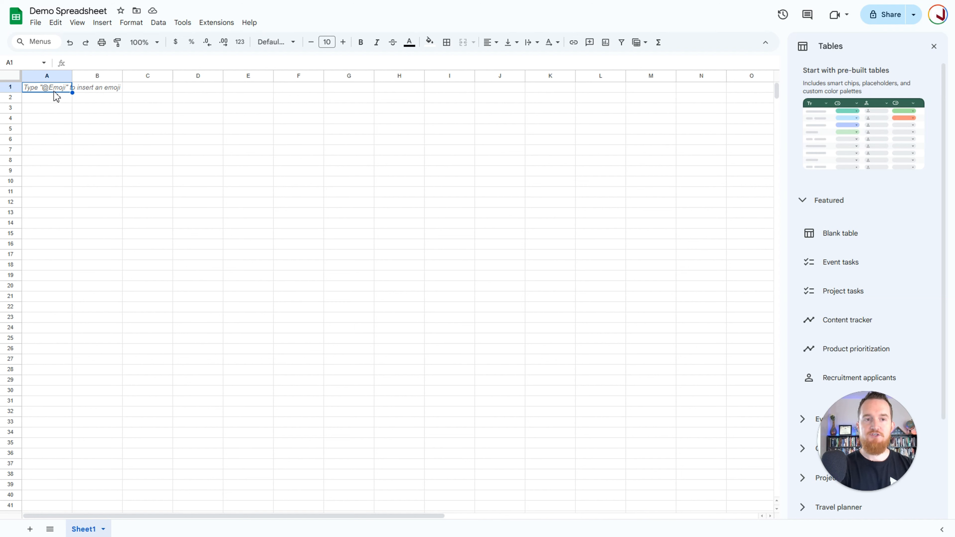
{"action": "type", "text": "Con"}
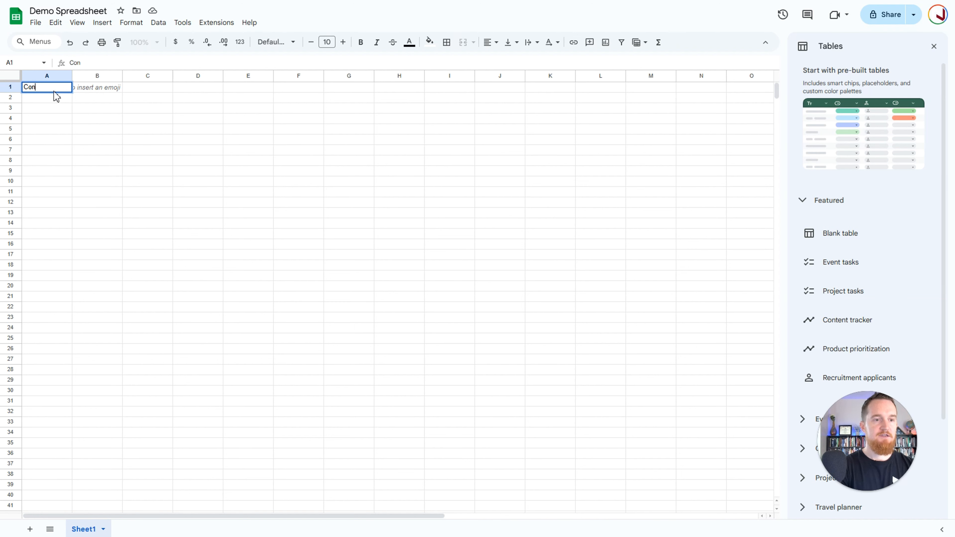
{"action": "type", "text": "ame"}
{"action": "key", "text": "Tab"}
{"action": "type", "text": "Email"}
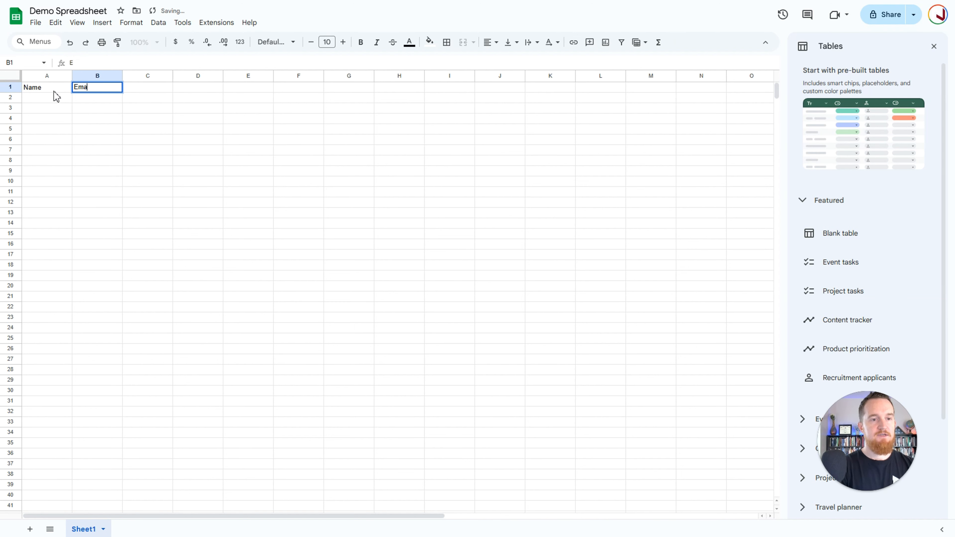
{"action": "key", "text": "Tab"}
{"action": "type", "text": "Phone"}
{"action": "key", "text": "Tab"}
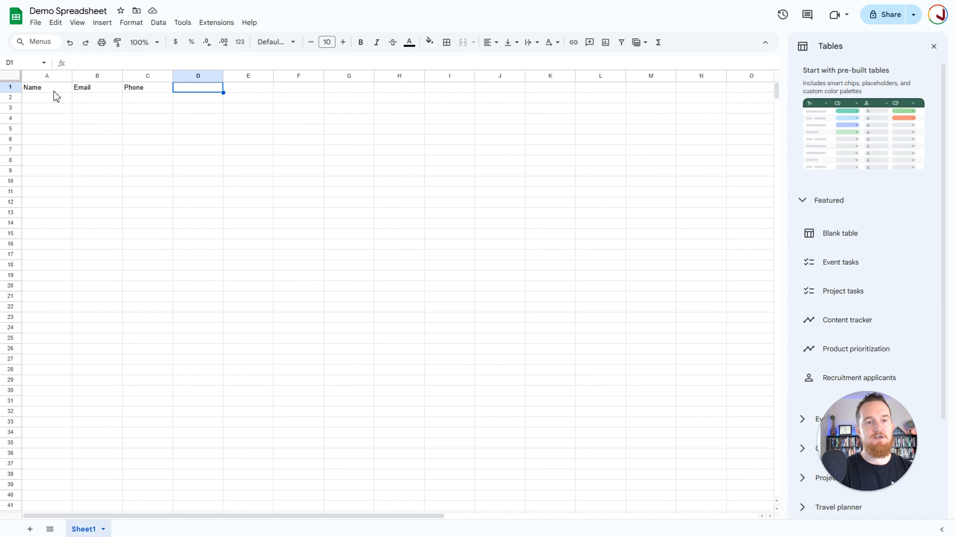
Step: Add the headers Policy Name, Premium Amount, Recruiting Date and Onboarding Status in cells D1 to G1
{"action": "type", "text": "Policy Name"}
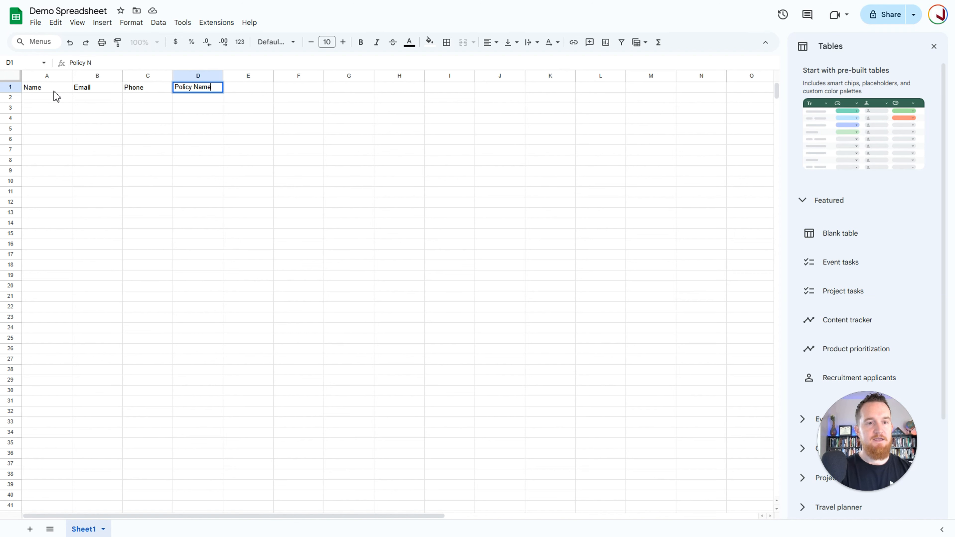
{"action": "key", "text": "Tab"}
{"action": "type", "text": "Premium A"}
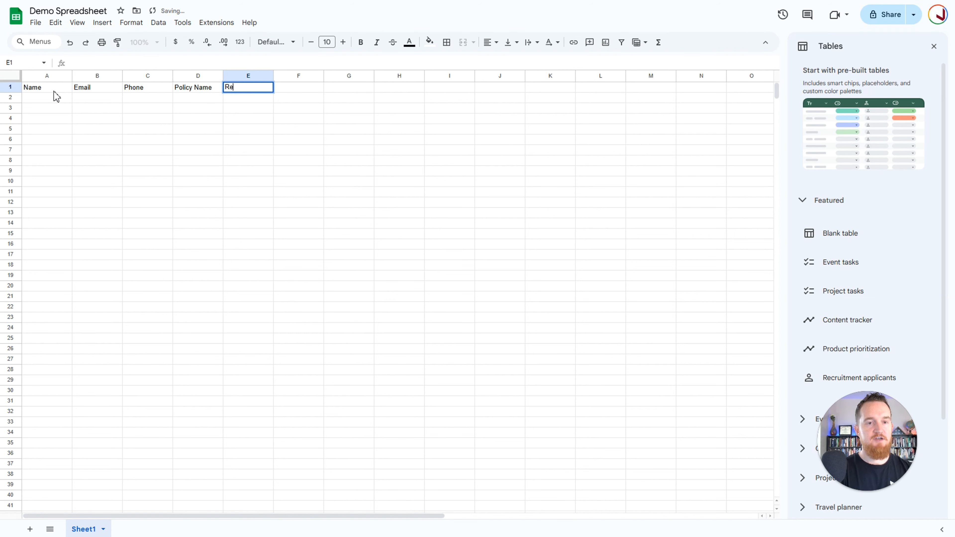
{"action": "type", "text": "mount"}
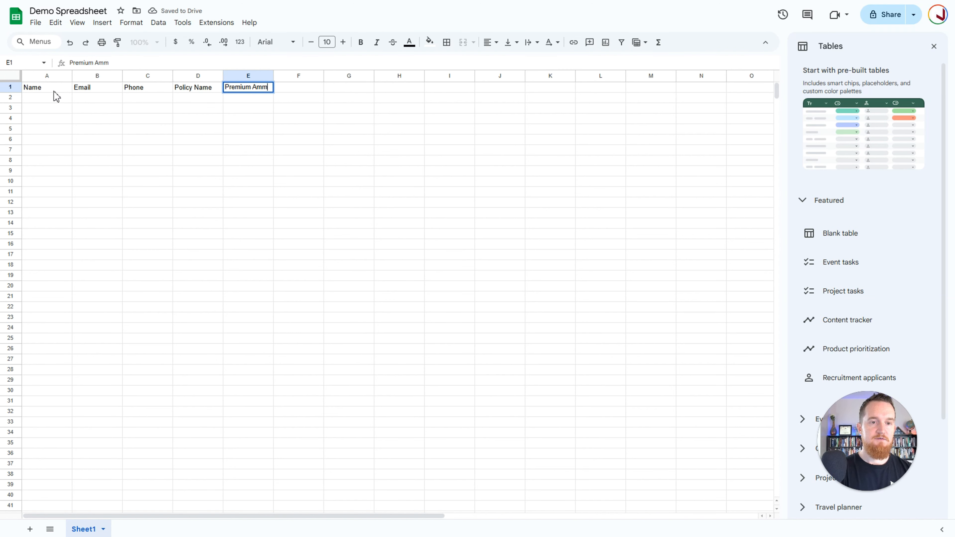
{"action": "key", "text": "Tab"}
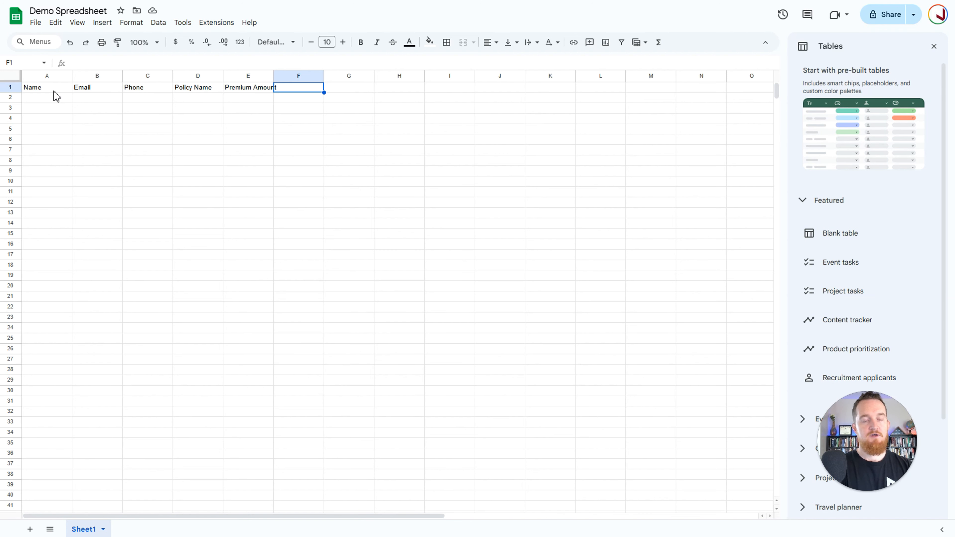
{"action": "type", "text": "Recruiting Date"}
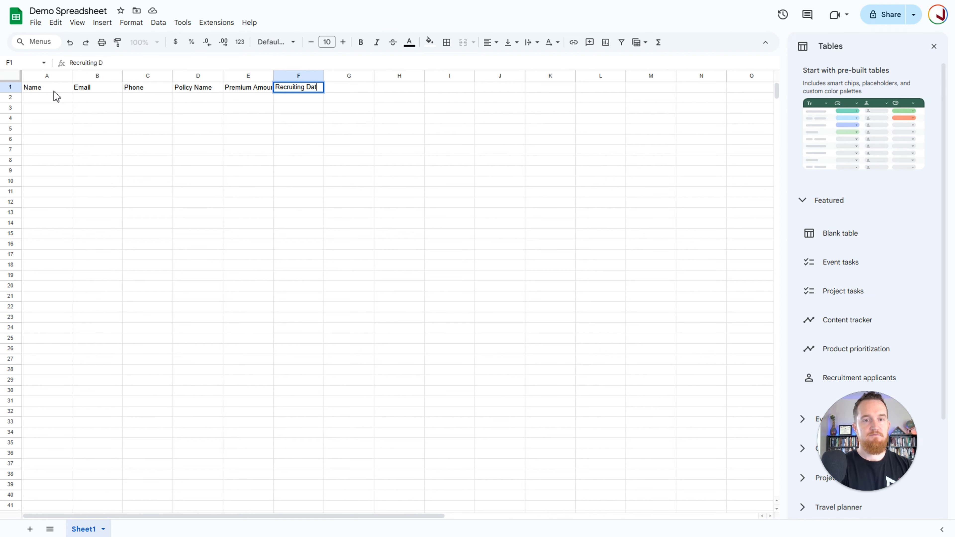
{"action": "key", "text": "Tab"}
{"action": "type", "text": "Onboarding Status"}
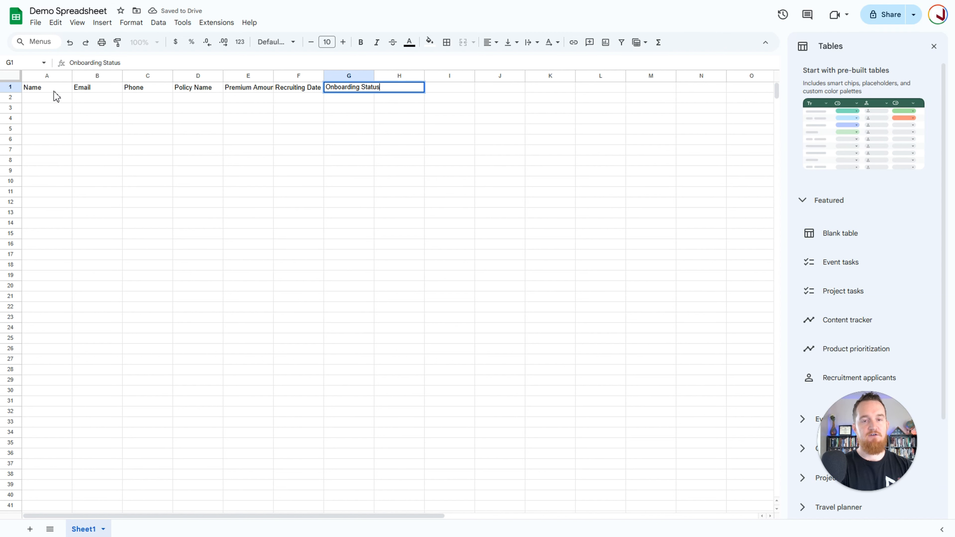
{"action": "key", "text": "Return"}
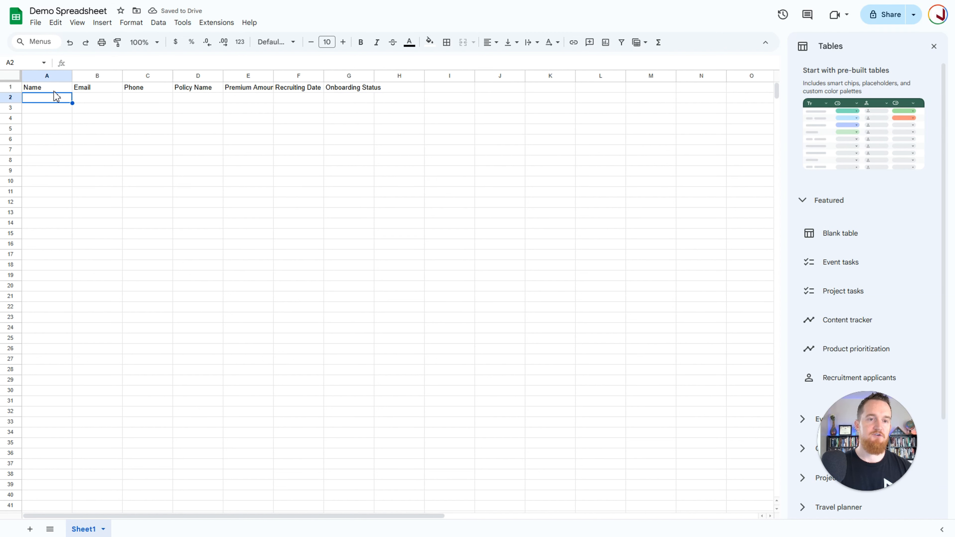
Step: Clear the four extra headers from Policy Name through Onboarding Status in row 1
{"action": "left_click", "coordinate": [203, 89]}
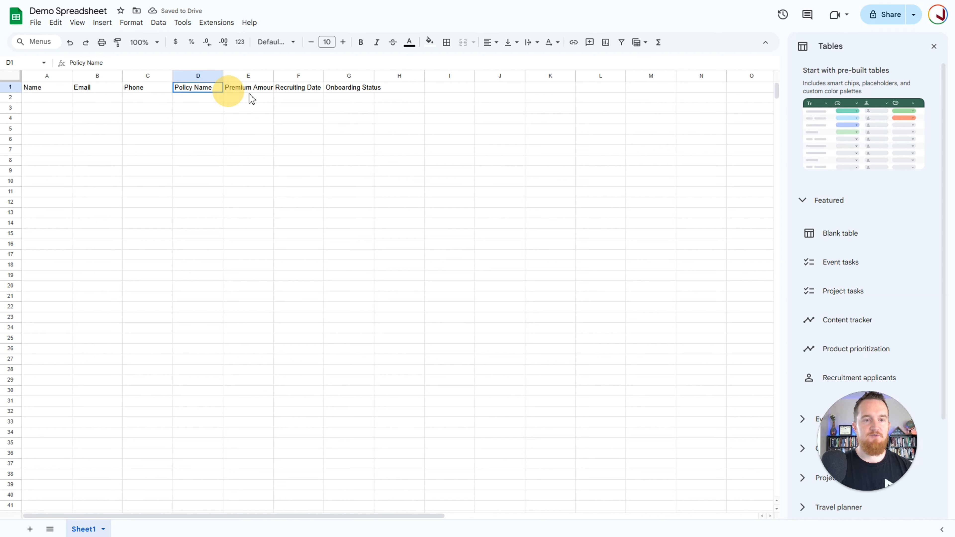
{"action": "left_click_drag", "start_coordinate": [251, 98], "coordinate": [371, 94]}
{"action": "key", "text": "Delete"}
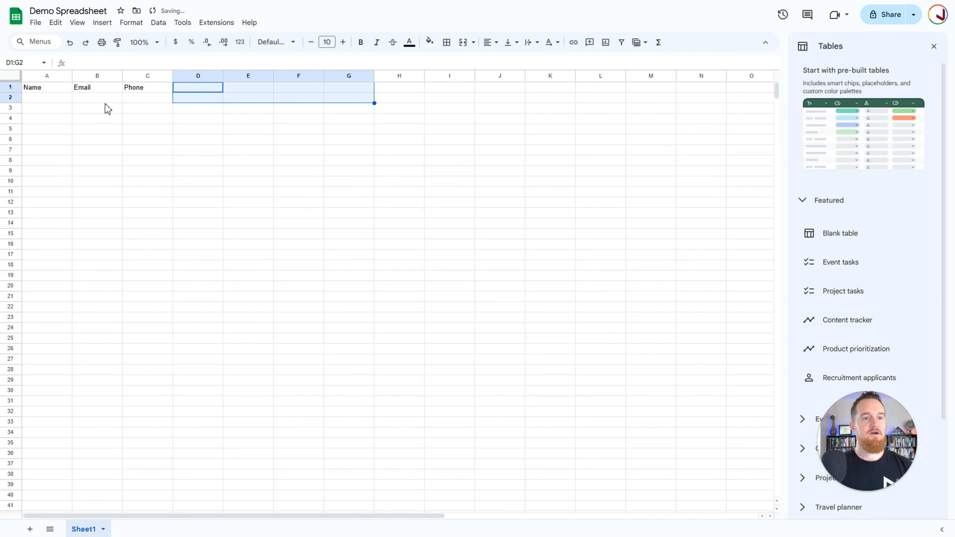
{"action": "left_click", "coordinate": [94, 98]}
{"action": "left_click", "coordinate": [149, 118]}
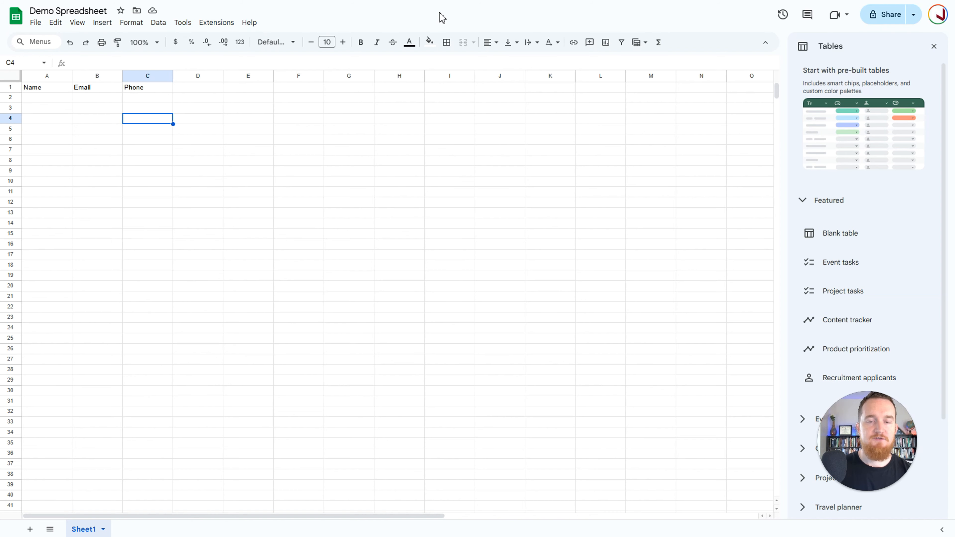
Step: Switch to the NextLevel CRM workflow list, create a new workflow and name it "Google Sheets Demo"
{"action": "key", "text": "F11"}
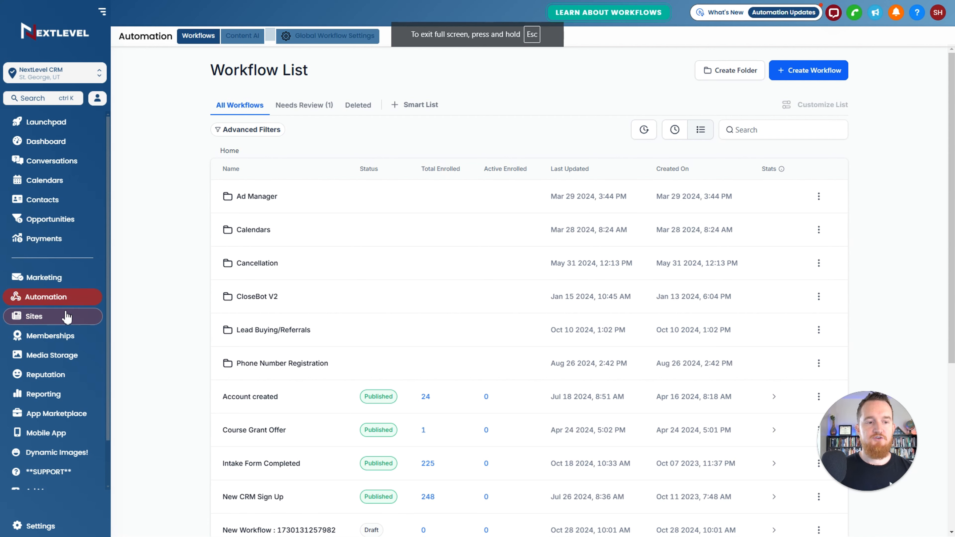
{"action": "left_click", "coordinate": [810, 71]}
{"action": "left_click", "coordinate": [799, 112]}
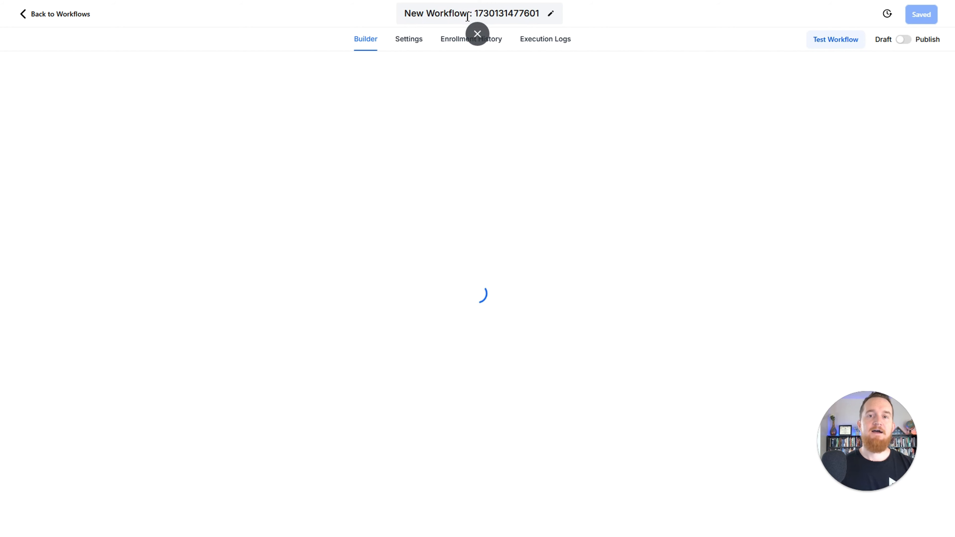
{"action": "left_click", "coordinate": [467, 14]}
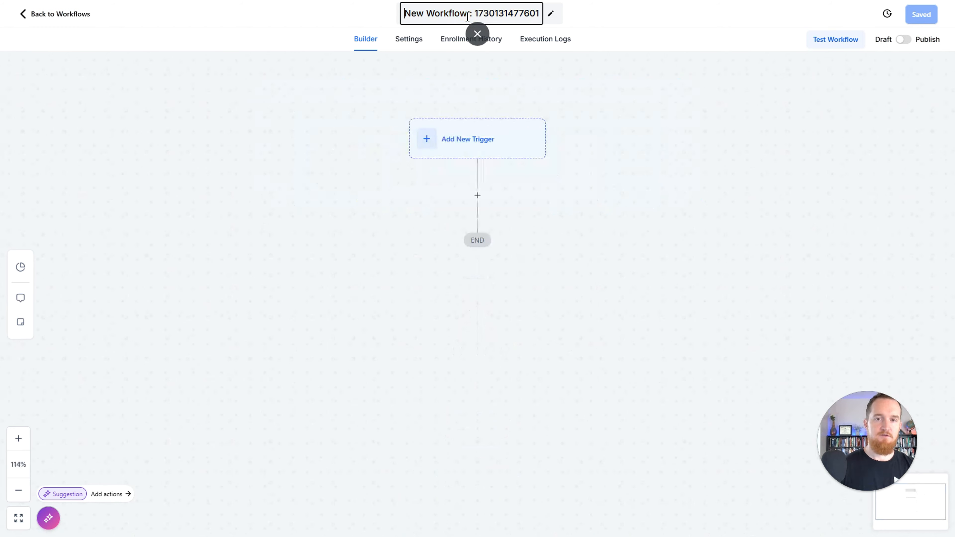
{"action": "triple_click", "coordinate": [468, 14]}
{"action": "type", "text": "Google Sheets Demo"}
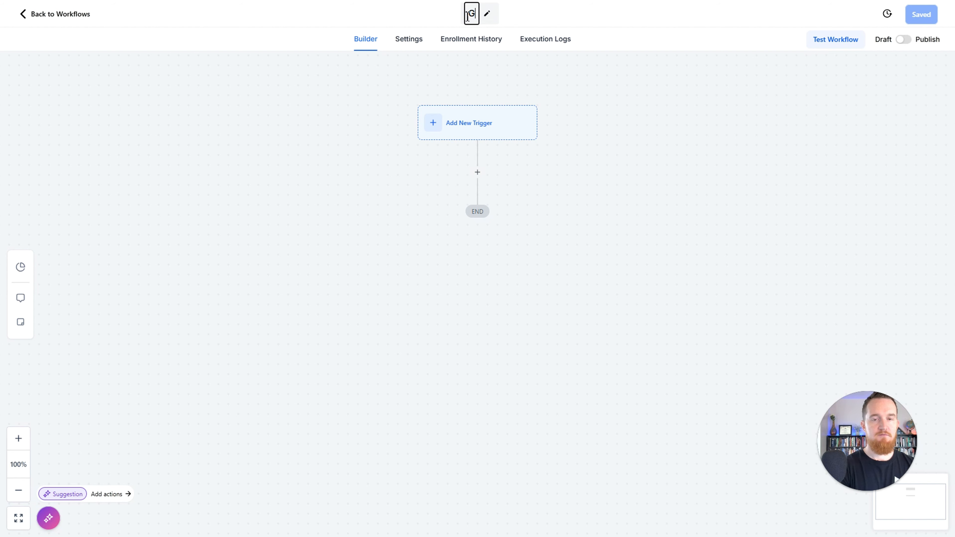
{"action": "key", "text": "Return"}
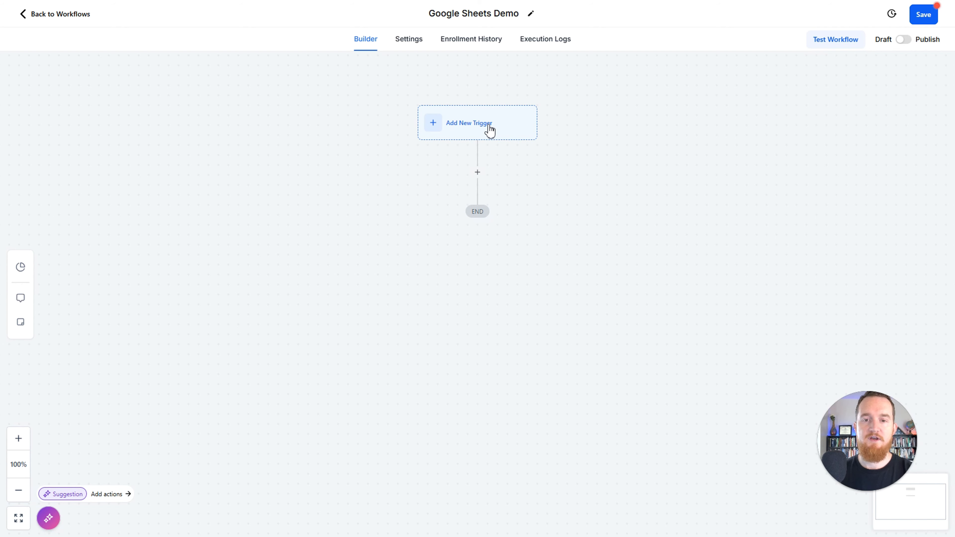
{"action": "left_click", "coordinate": [483, 130]}
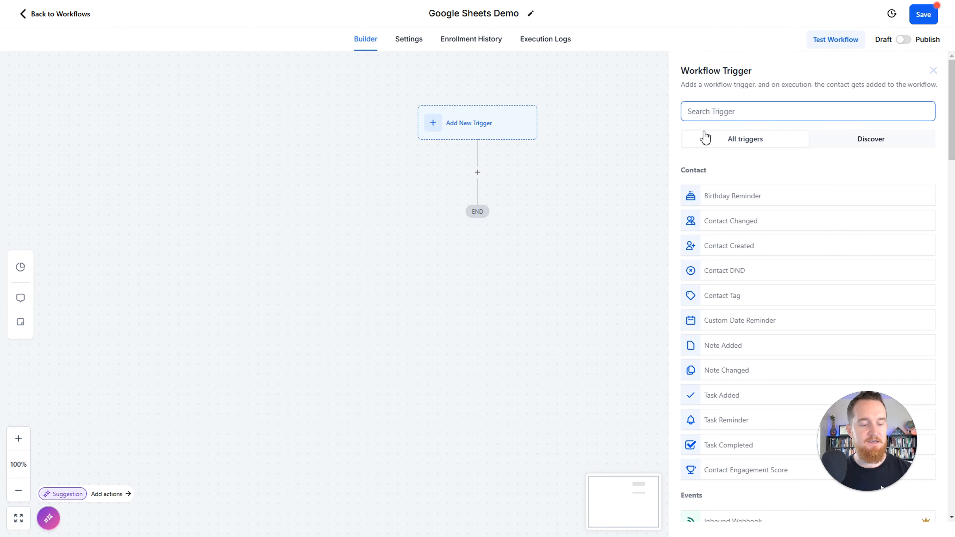
{"action": "type", "text": "tag"}
{"action": "left_click", "coordinate": [741, 200]}
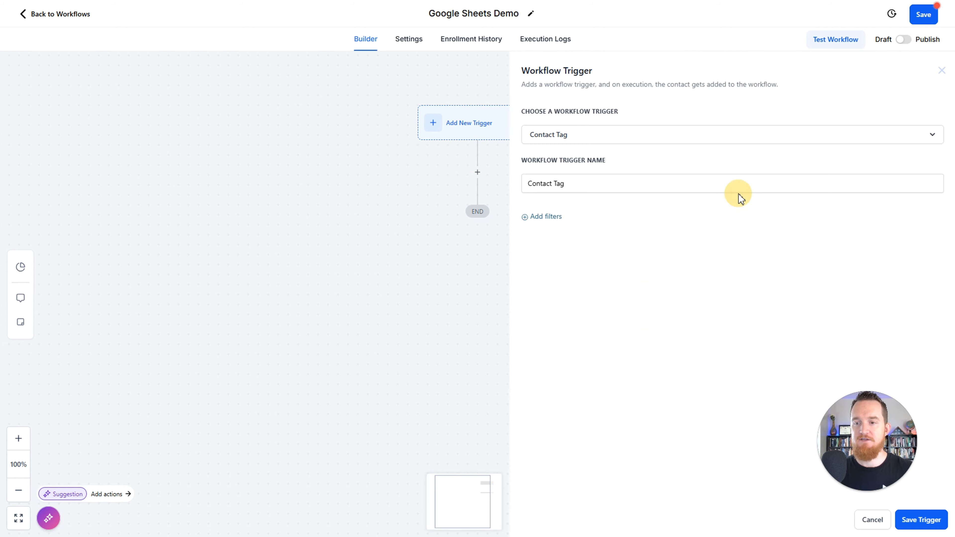
{"action": "left_click", "coordinate": [558, 218]}
{"action": "left_click", "coordinate": [551, 230]}
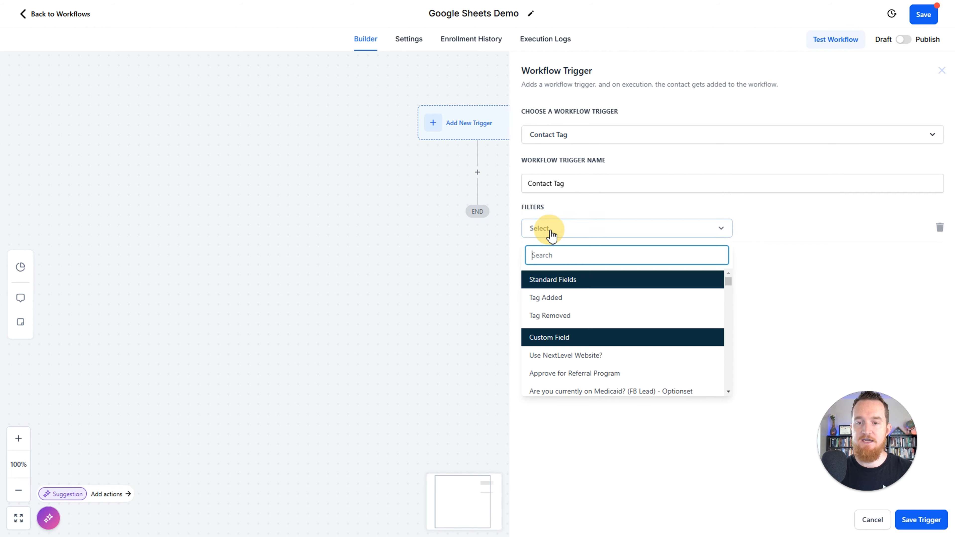
{"action": "left_click", "coordinate": [566, 298]}
{"action": "left_click", "coordinate": [779, 229]}
{"action": "type", "text": "clien"}
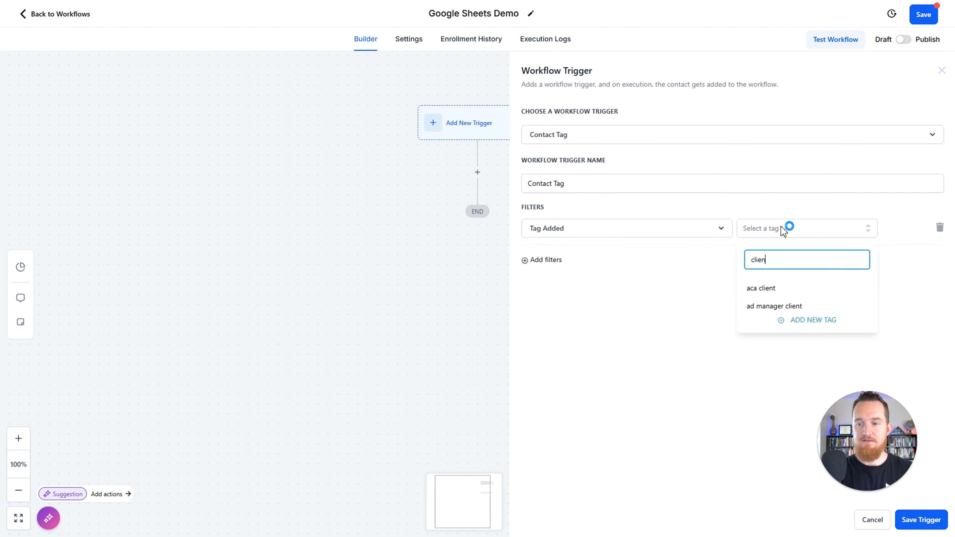
{"action": "key", "text": "Return"}
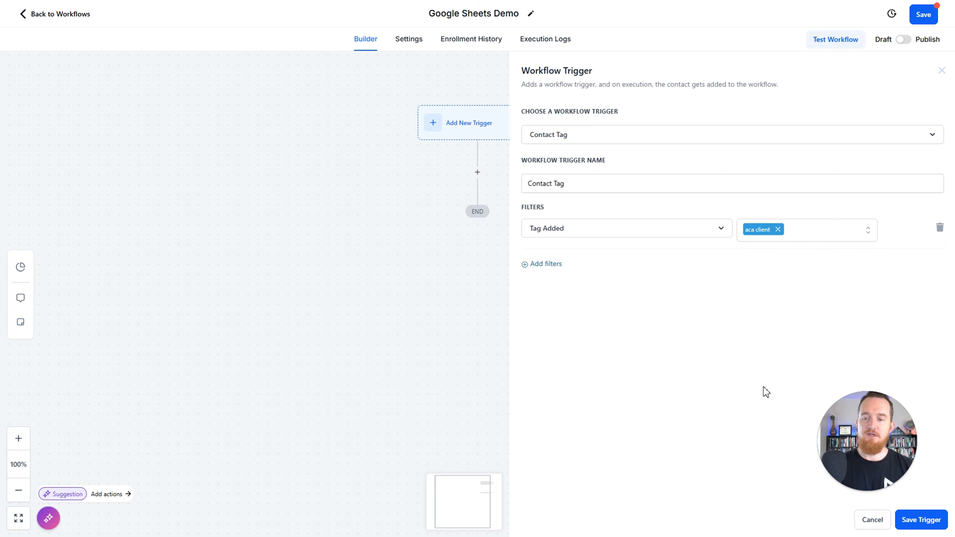
{"action": "left_click", "coordinate": [872, 521]}
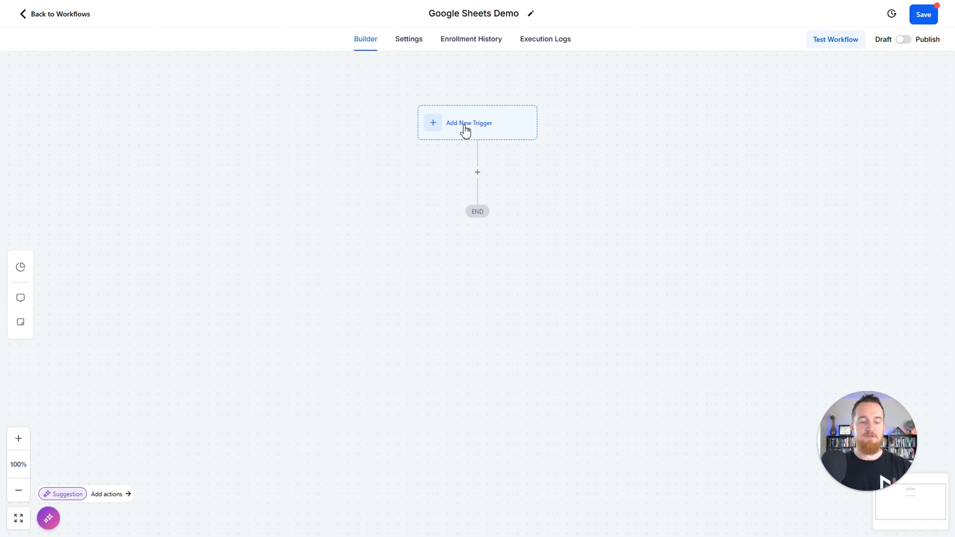
{"action": "left_click", "coordinate": [504, 123]}
{"action": "type", "text": "form"}
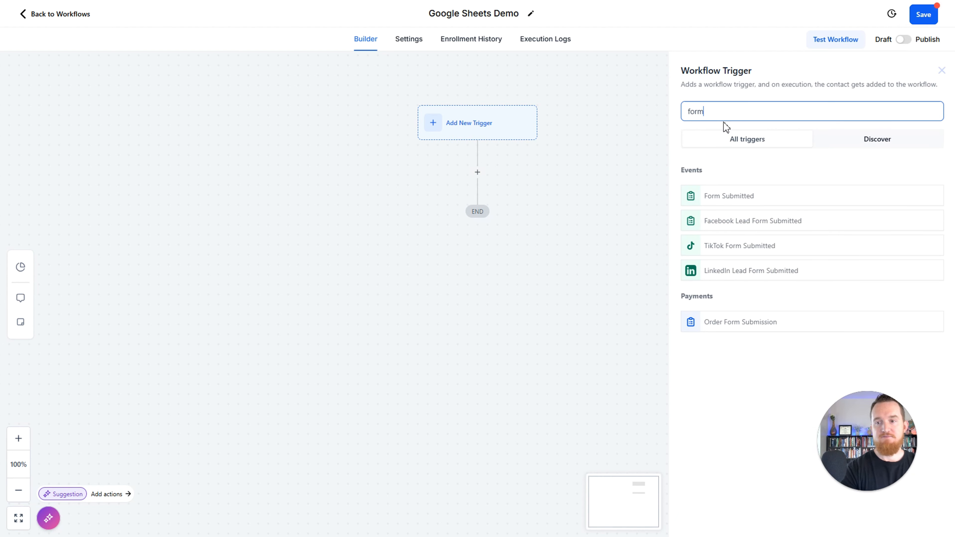
{"action": "left_click", "coordinate": [754, 197]}
{"action": "left_click", "coordinate": [548, 215]}
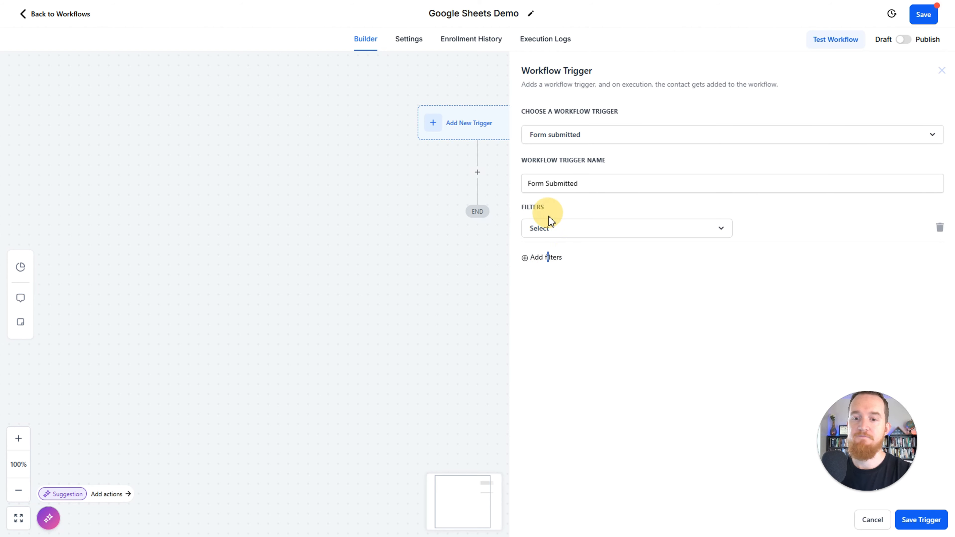
{"action": "left_click", "coordinate": [572, 230]}
{"action": "left_click", "coordinate": [578, 300]}
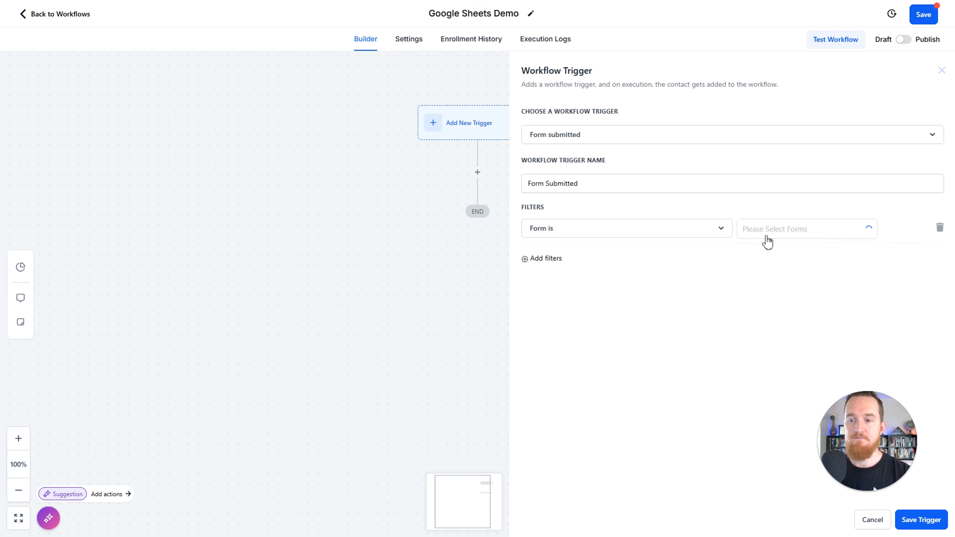
{"action": "left_click", "coordinate": [769, 236]}
{"action": "type", "text": "t"}
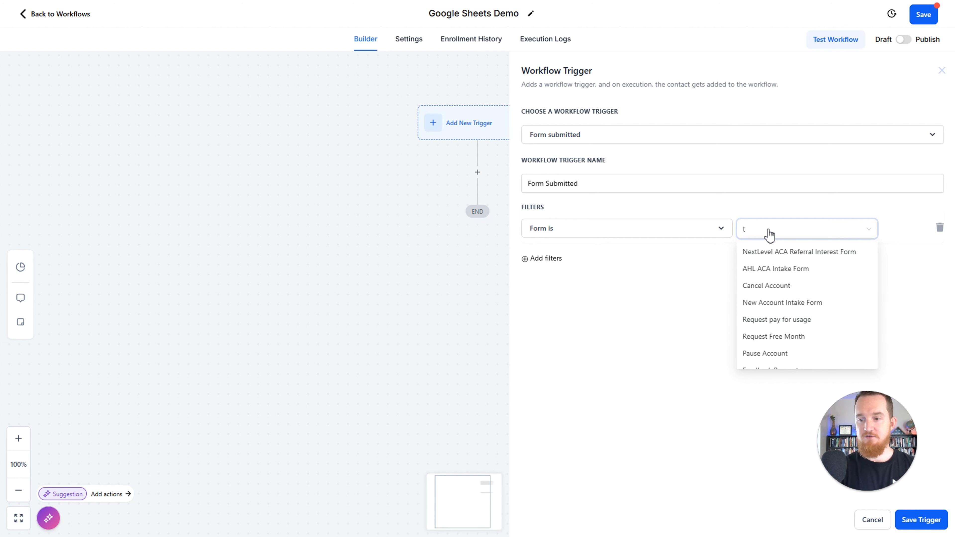
{"action": "key", "text": "BackSpace"}
{"action": "type", "text": "shirt"}
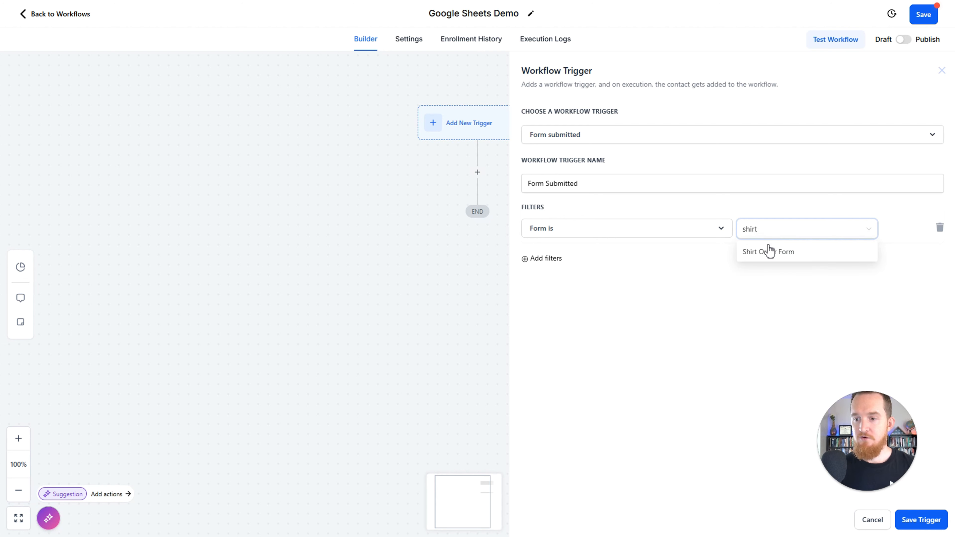
{"action": "left_click", "coordinate": [770, 251]}
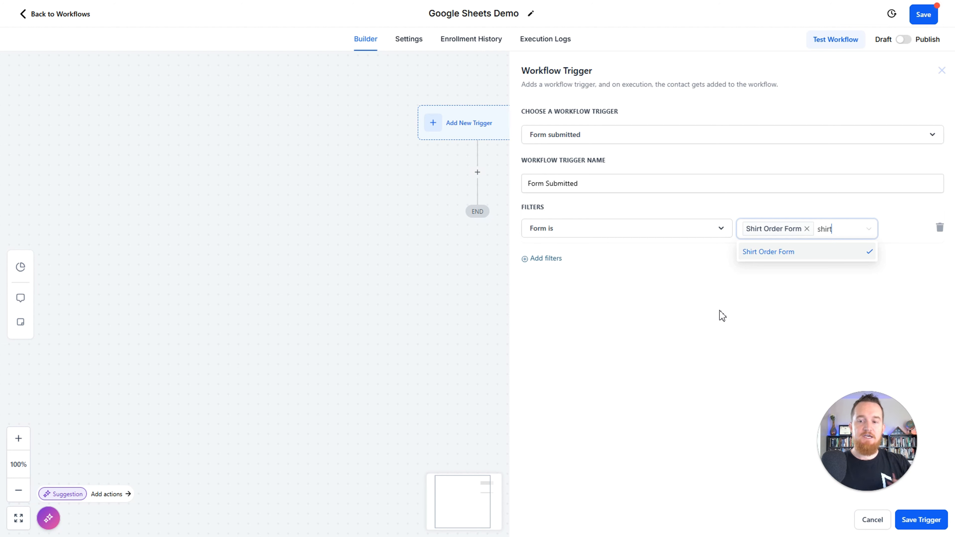
{"action": "left_click", "coordinate": [872, 522]}
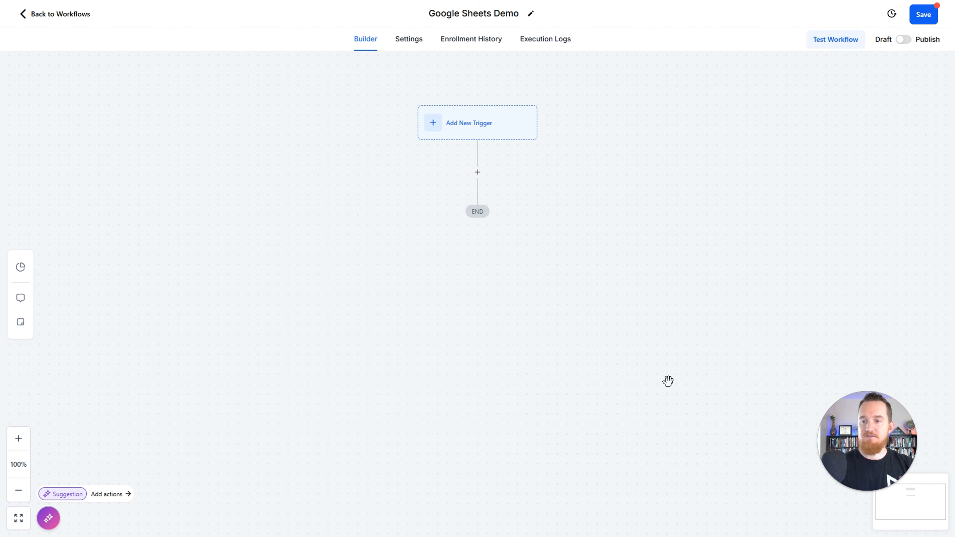
Step: Add a Google Sheets action to the workflow and set it to Create Spreadsheet Row
{"action": "left_click", "coordinate": [477, 172]}
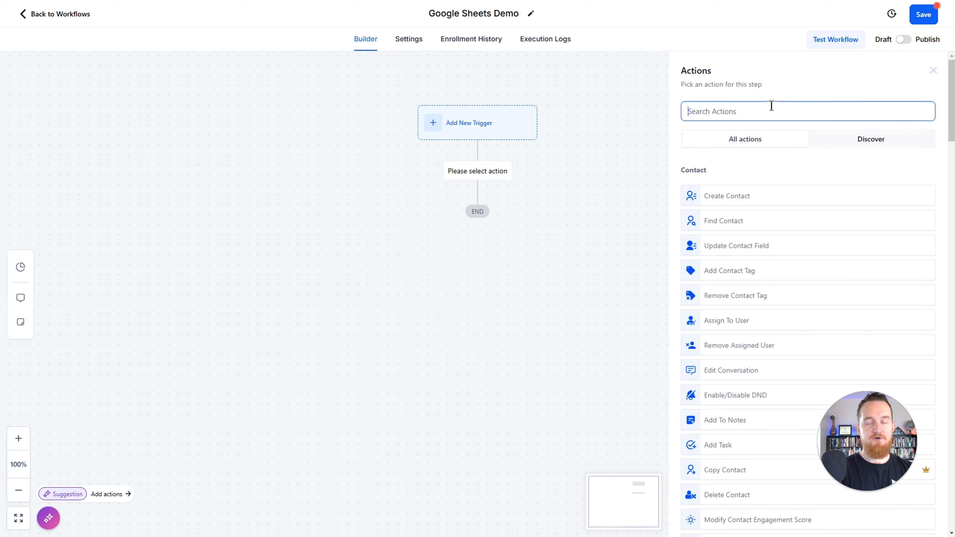
{"action": "type", "text": "shee"}
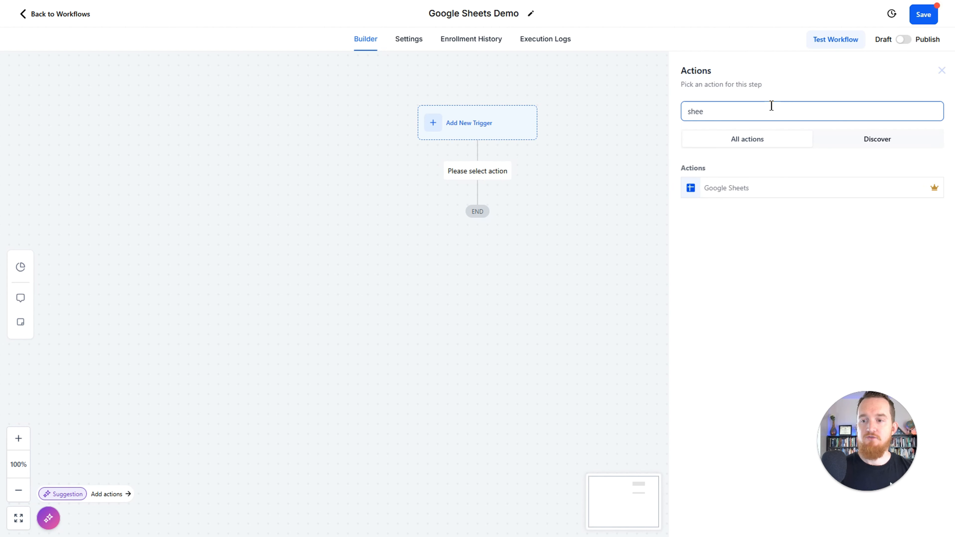
{"action": "left_click", "coordinate": [749, 188]}
{"action": "left_click", "coordinate": [735, 222]}
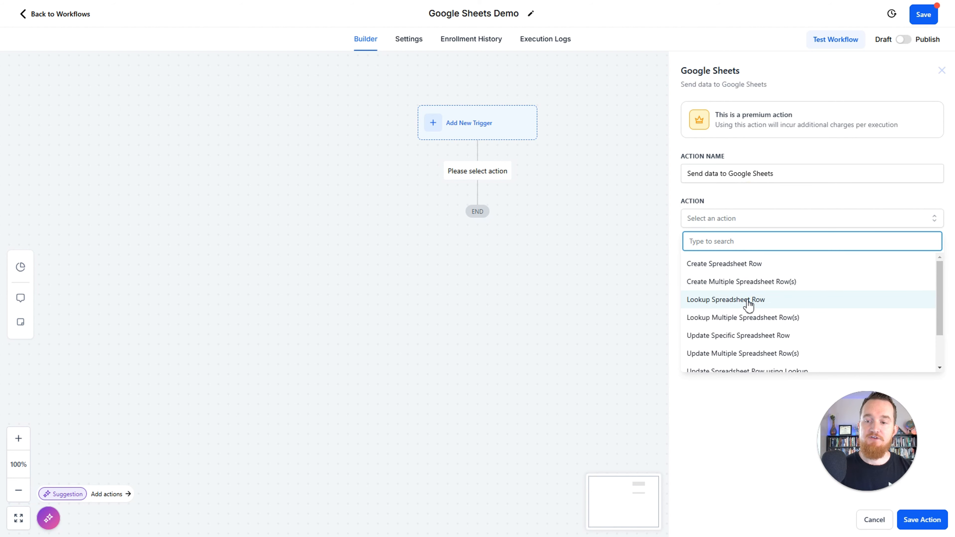
{"action": "scroll", "coordinate": [751, 314], "scroll_direction": "down", "scroll_amount": 2}
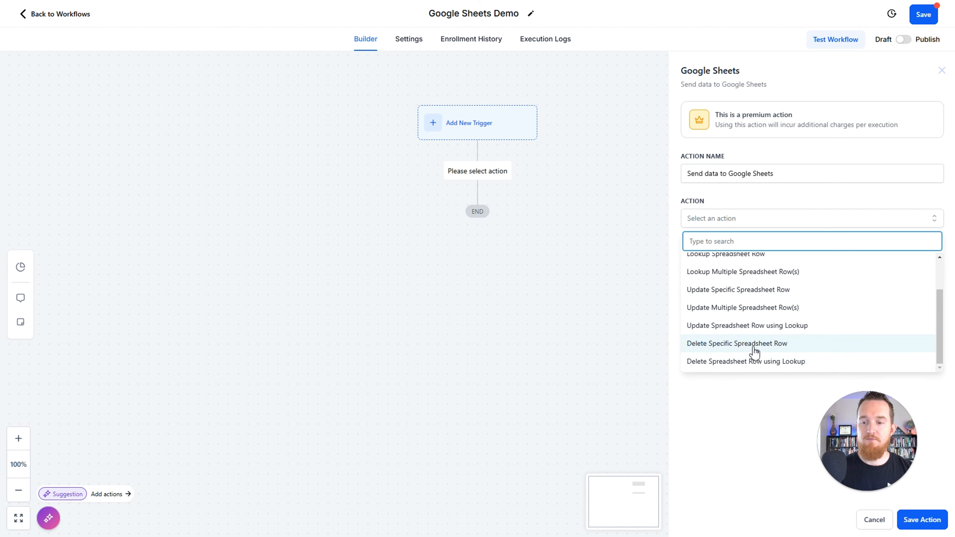
{"action": "scroll", "coordinate": [754, 352], "scroll_direction": "up", "scroll_amount": 2}
{"action": "scroll", "coordinate": [752, 351], "scroll_direction": "down", "scroll_amount": 2}
{"action": "scroll", "coordinate": [745, 333], "scroll_direction": "up", "scroll_amount": 2}
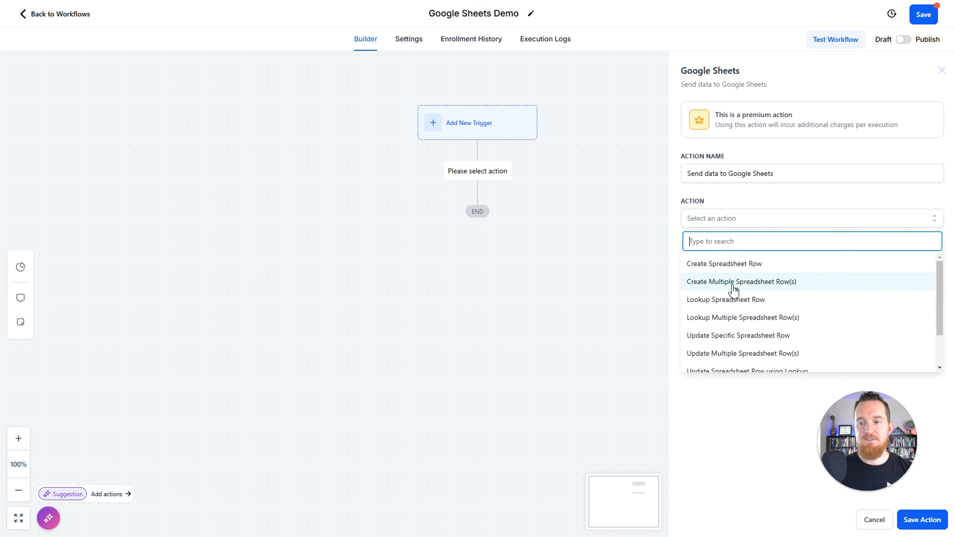
{"action": "left_click", "coordinate": [732, 268]}
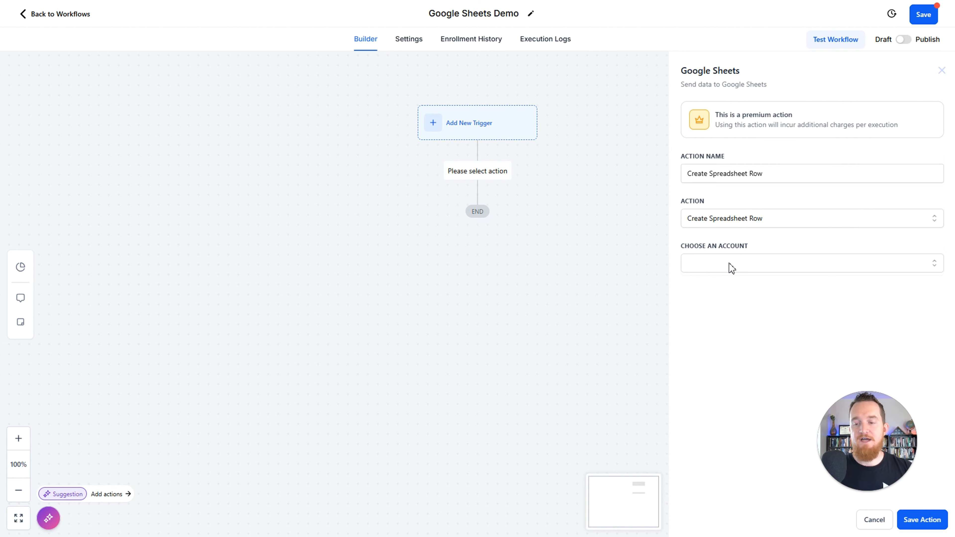
Step: Select the connected Google account and My Drive as the drive for the spreadsheet row action
{"action": "left_click", "coordinate": [730, 264]}
{"action": "left_click", "coordinate": [734, 311]}
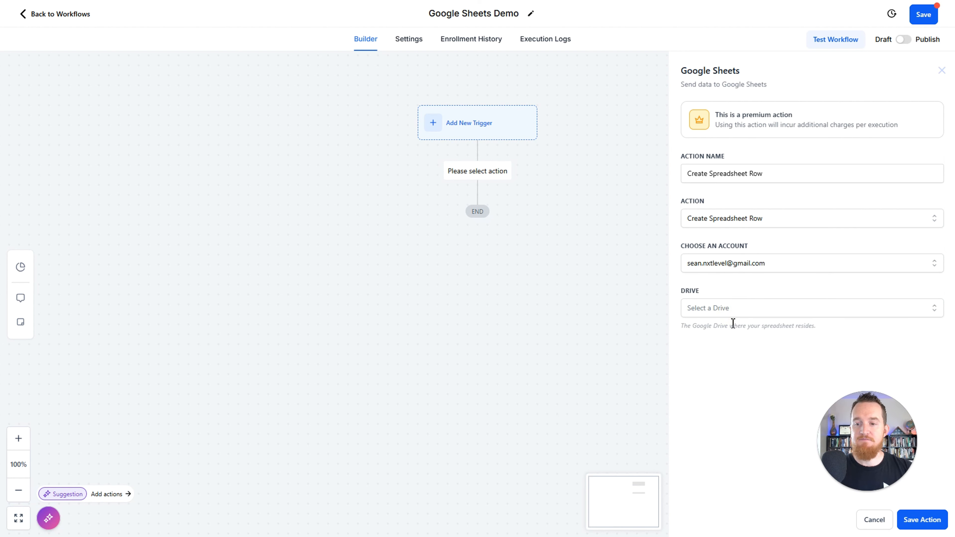
{"action": "left_click", "coordinate": [720, 312]}
{"action": "left_click", "coordinate": [707, 360]}
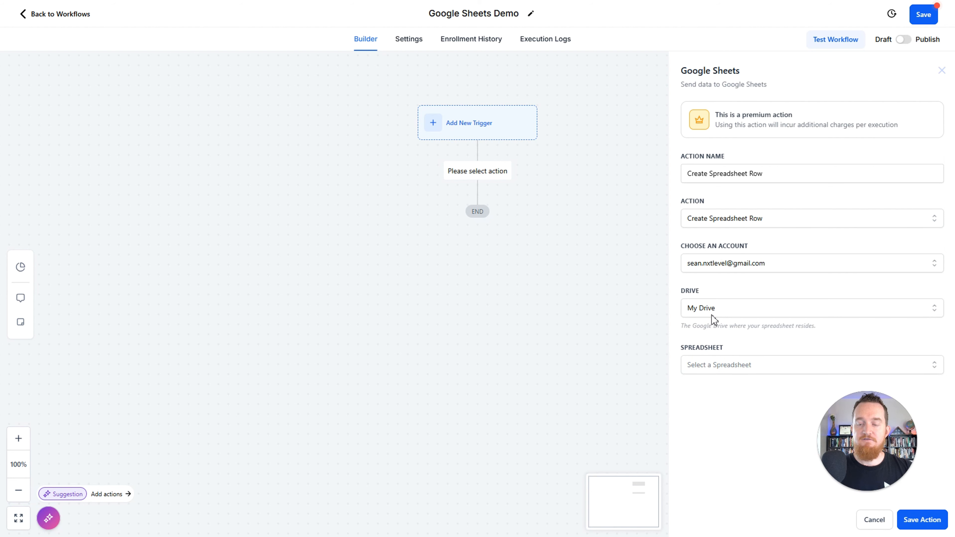
Step: Find and select Demo Spreadsheet as the spreadsheet and choose Sheet1 as its worksheet
{"action": "left_click", "coordinate": [719, 368]}
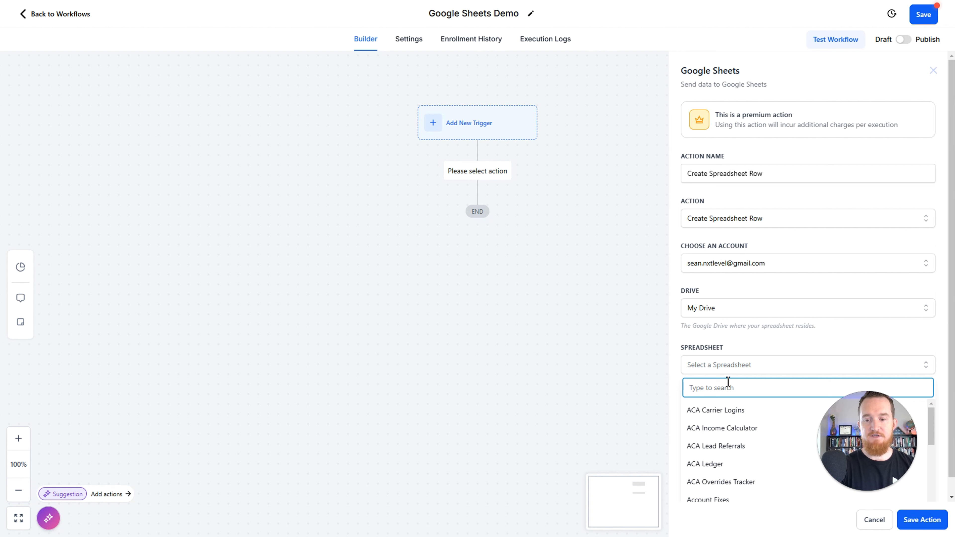
{"action": "scroll", "coordinate": [737, 424], "scroll_direction": "down", "scroll_amount": 6}
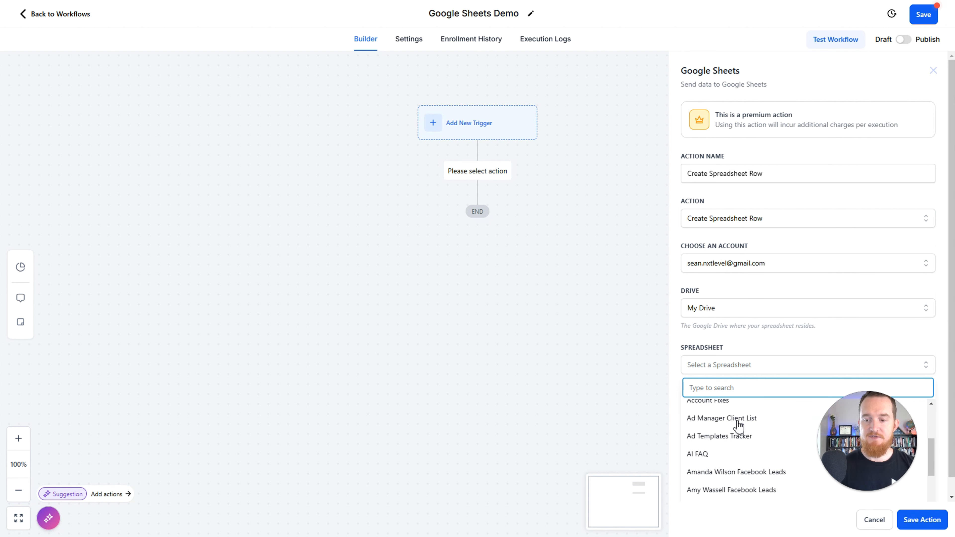
{"action": "scroll", "coordinate": [738, 424], "scroll_direction": "up", "scroll_amount": 6}
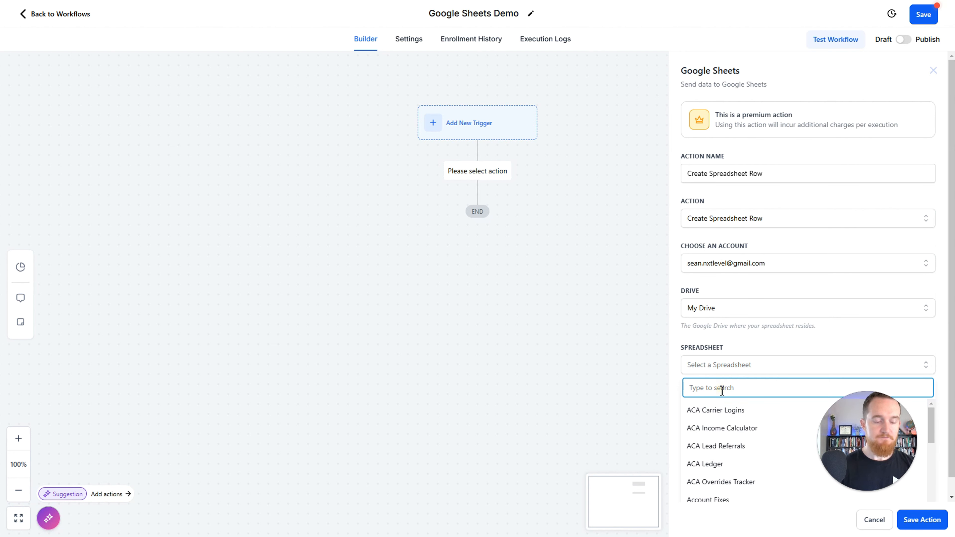
{"action": "type", "text": "demo"}
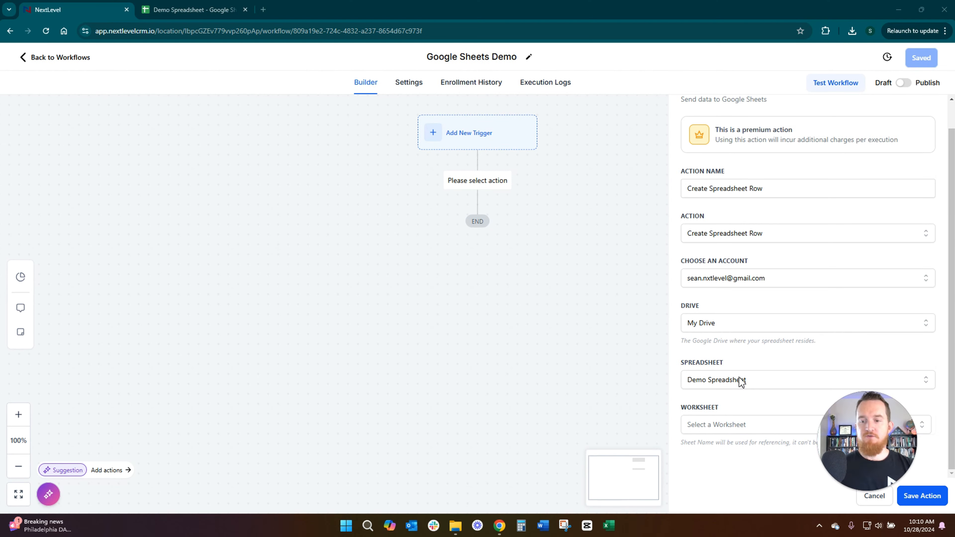
{"action": "left_click", "coordinate": [735, 424]}
{"action": "left_click", "coordinate": [712, 475]}
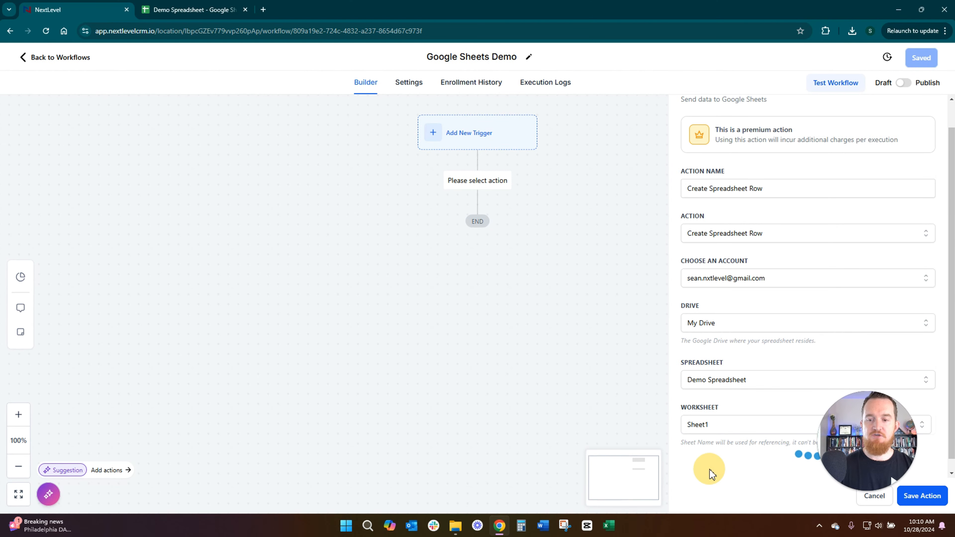
Step: Check the worksheet name and header row in Demo Spreadsheet, returning to the workflow builder each time
{"action": "left_click", "coordinate": [159, 10]}
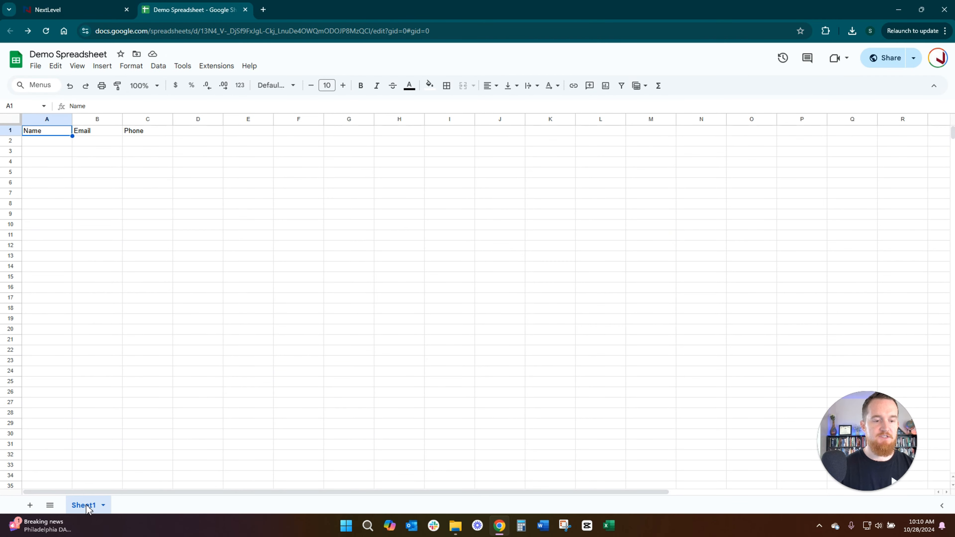
{"action": "left_click", "coordinate": [77, 10]}
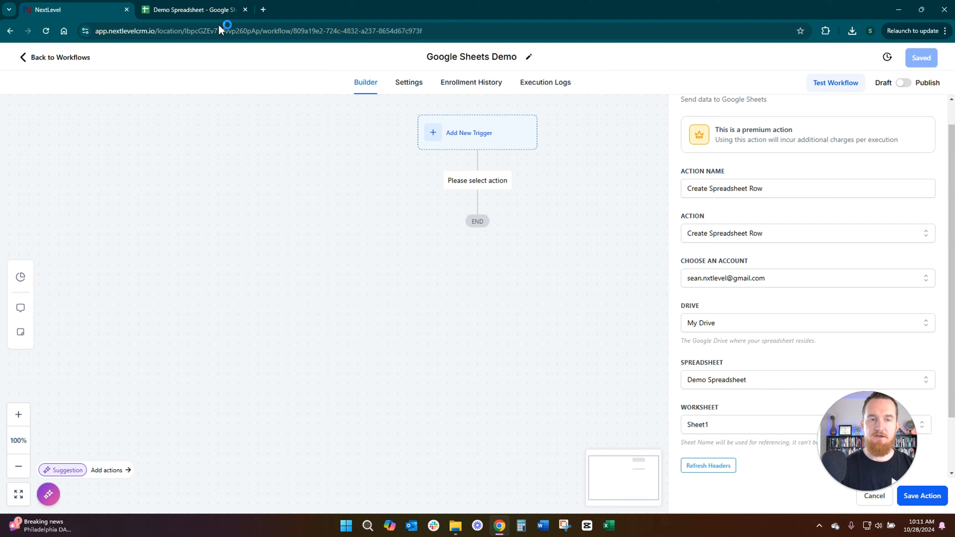
{"action": "left_click", "coordinate": [190, 10]}
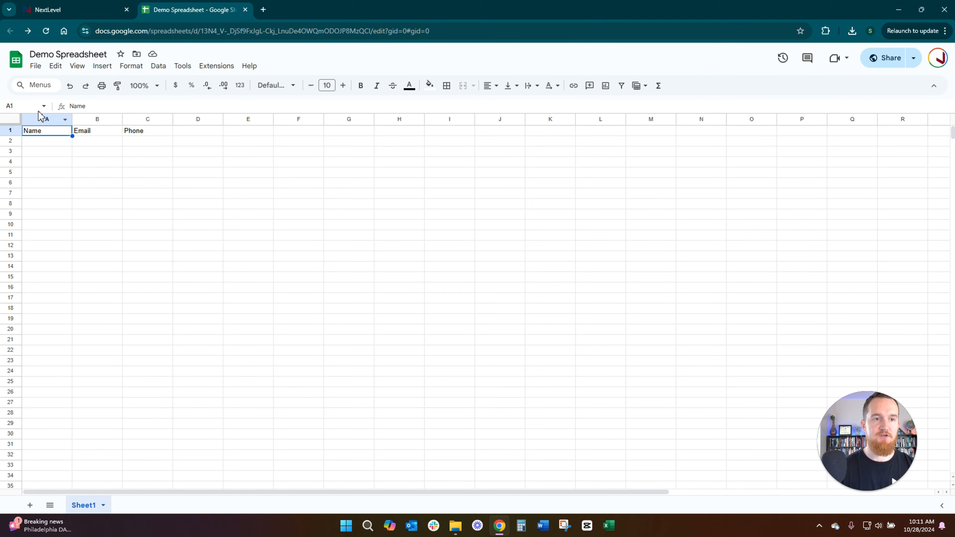
{"action": "left_click", "coordinate": [70, 10]}
Step: Set the starting column to Name (A) and, after checking the sheet's headers, the ending column to Phone (C)
{"action": "scroll", "coordinate": [759, 373], "scroll_direction": "down", "scroll_amount": 2}
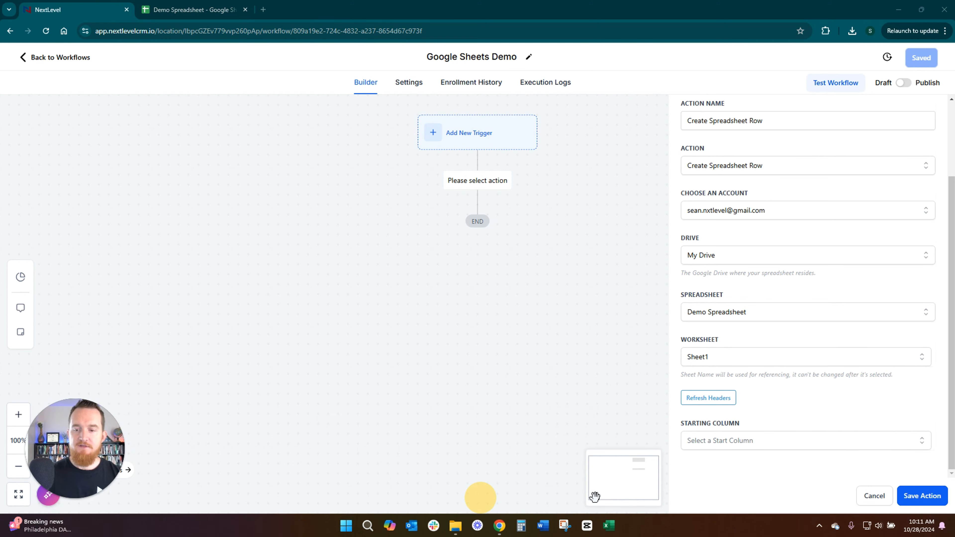
{"action": "left_click", "coordinate": [727, 442]}
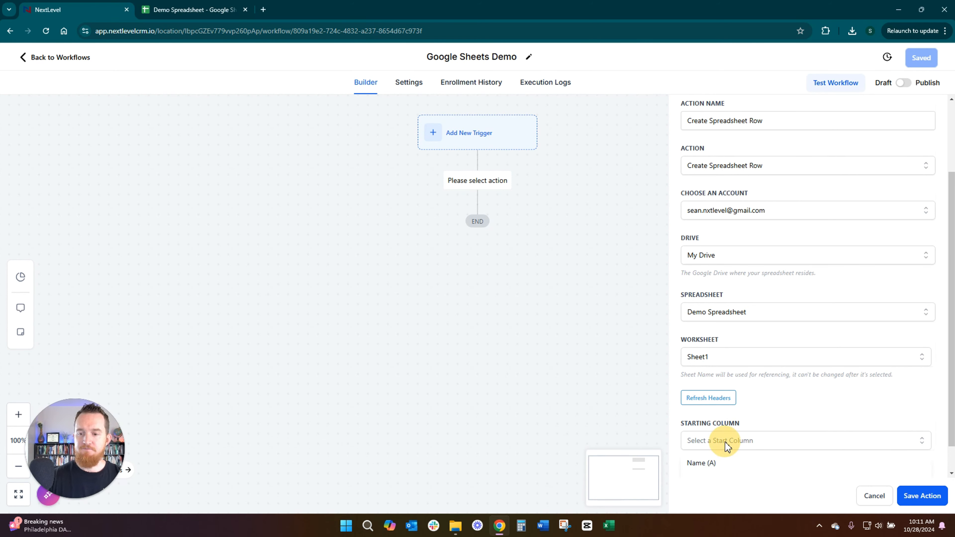
{"action": "left_click", "coordinate": [721, 465]}
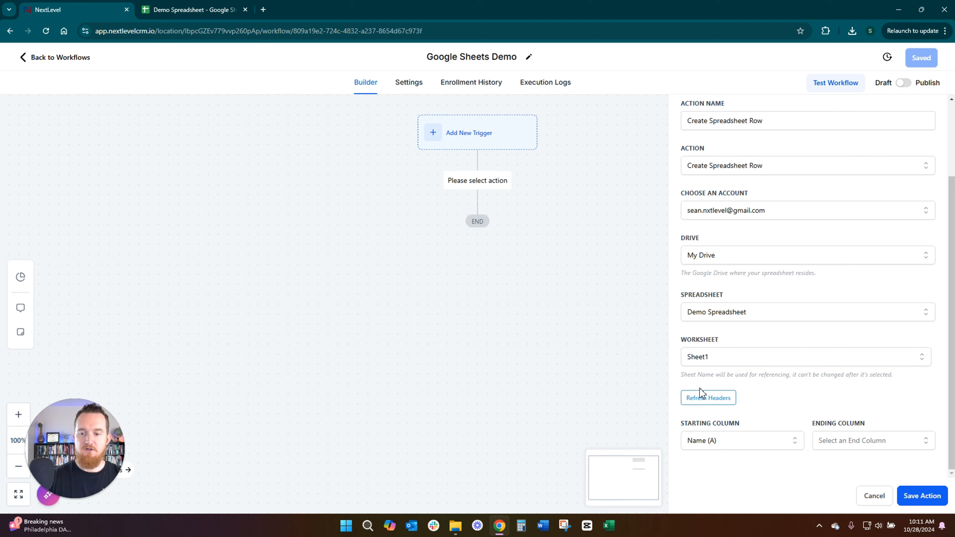
{"action": "left_click", "coordinate": [158, 7]}
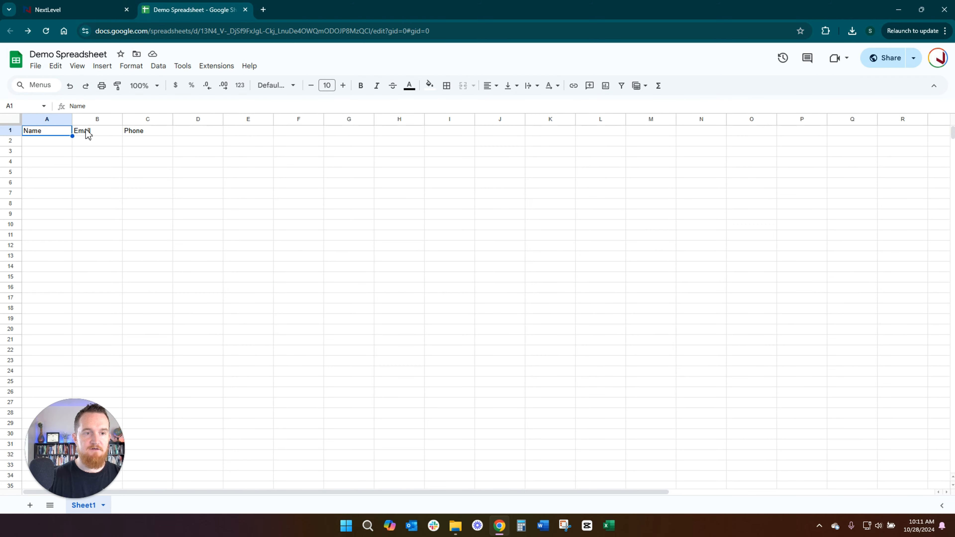
{"action": "left_click", "coordinate": [95, 11]}
{"action": "left_click", "coordinate": [844, 438]}
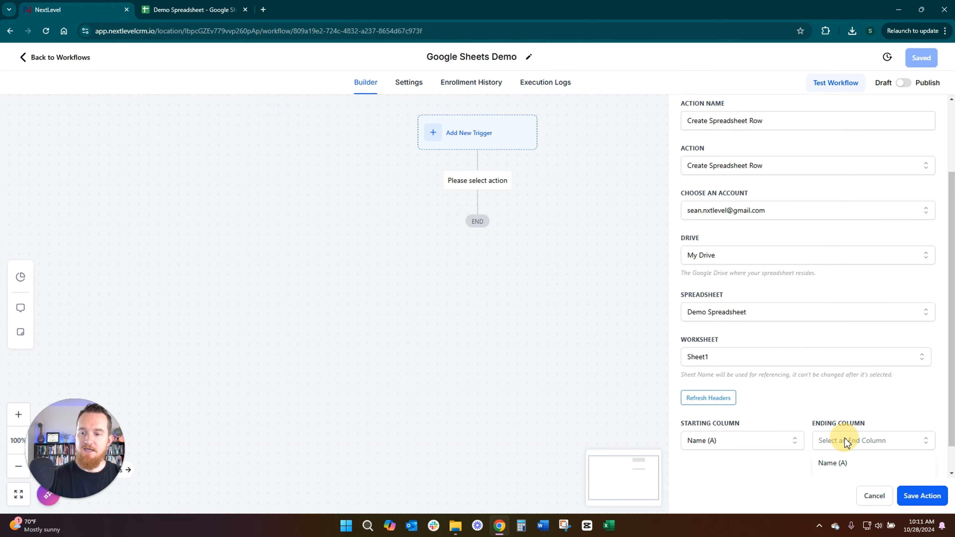
{"action": "left_click", "coordinate": [839, 468]}
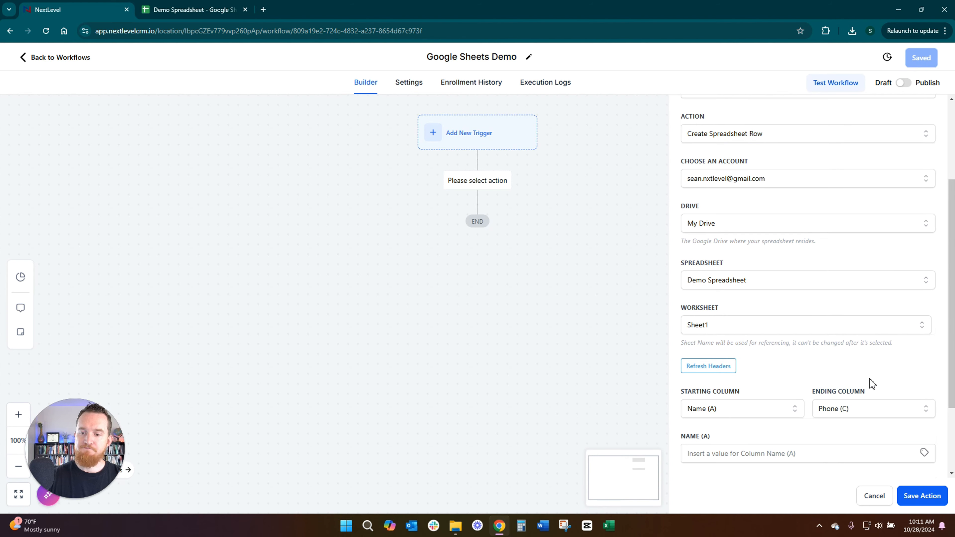
Step: Try narrowing the column range by setting both the starting and ending columns to Email (B)
{"action": "scroll", "coordinate": [790, 361], "scroll_direction": "down", "scroll_amount": 3}
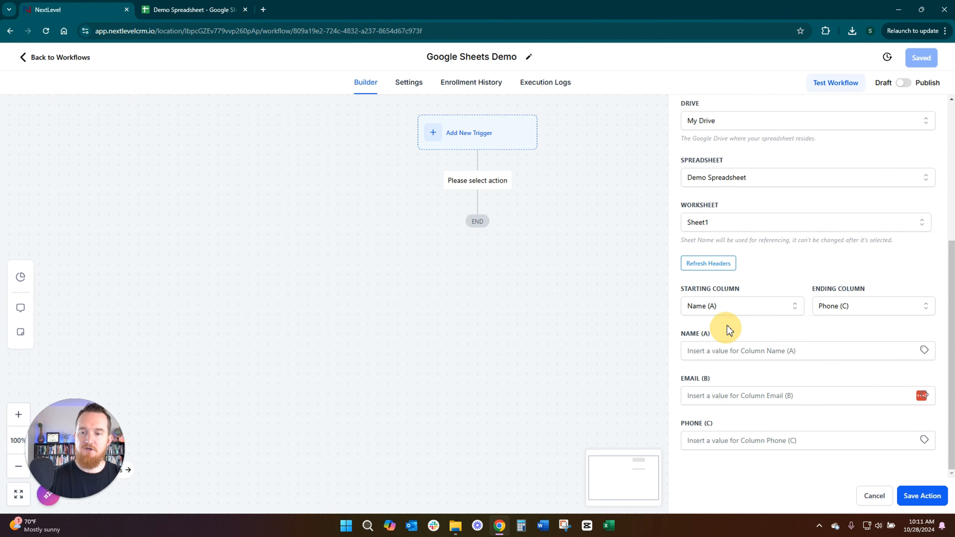
{"action": "left_click", "coordinate": [726, 306]}
{"action": "left_click", "coordinate": [712, 348]}
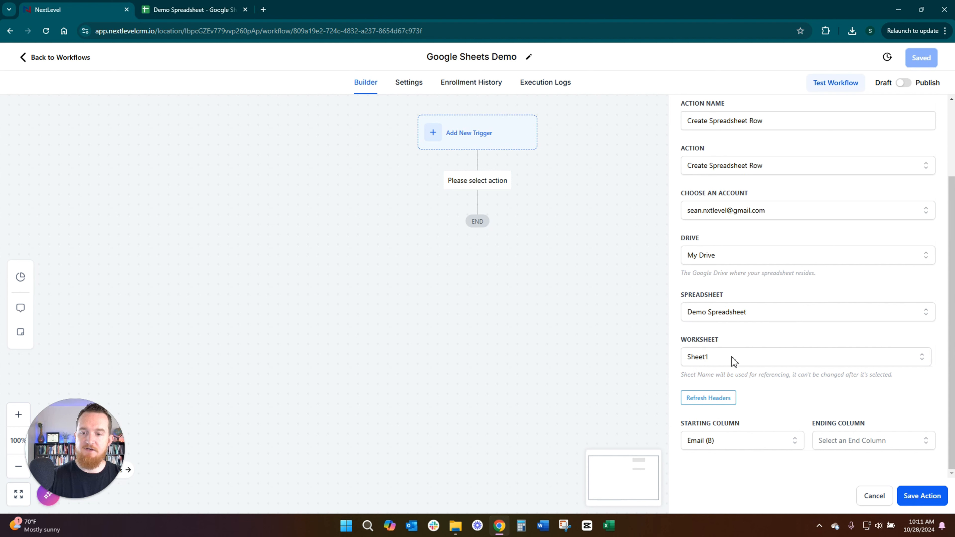
{"action": "left_click", "coordinate": [853, 441]}
{"action": "left_click", "coordinate": [843, 465]}
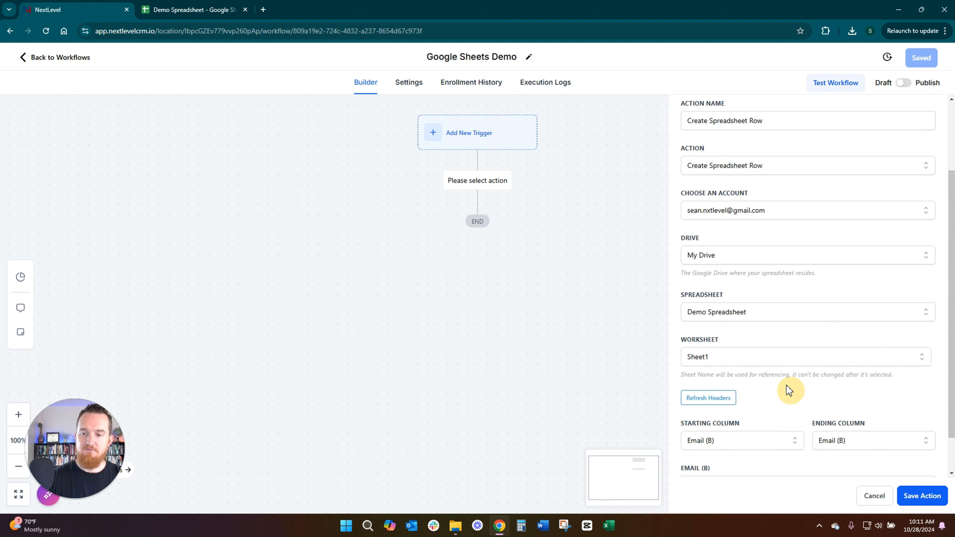
{"action": "scroll", "coordinate": [720, 435], "scroll_direction": "down", "scroll_amount": 1}
Step: Set the column range back to Name (A) through Phone (C) and bring up the column value fields
{"action": "left_click", "coordinate": [724, 399]}
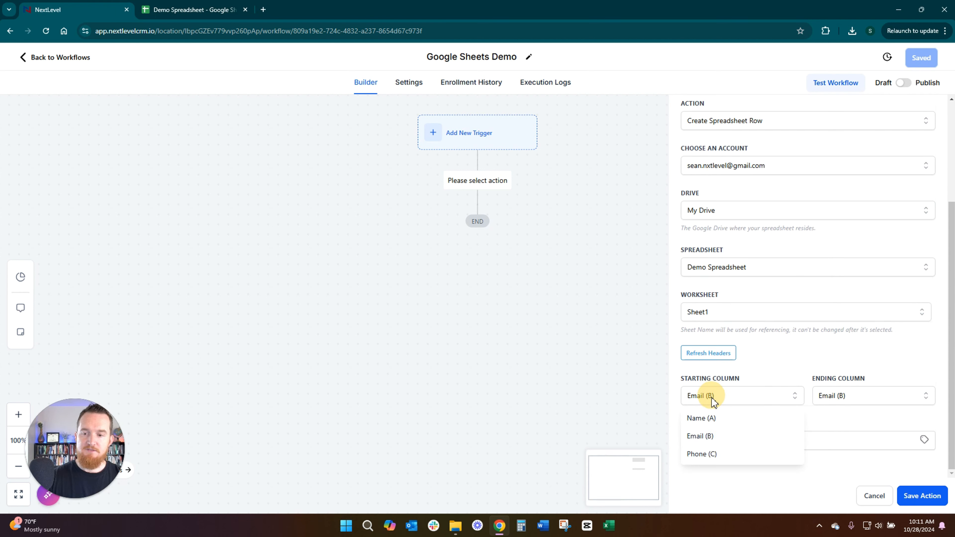
{"action": "left_click", "coordinate": [750, 417]}
{"action": "left_click", "coordinate": [858, 441]}
{"action": "scroll", "coordinate": [852, 437], "scroll_direction": "down", "scroll_amount": 1}
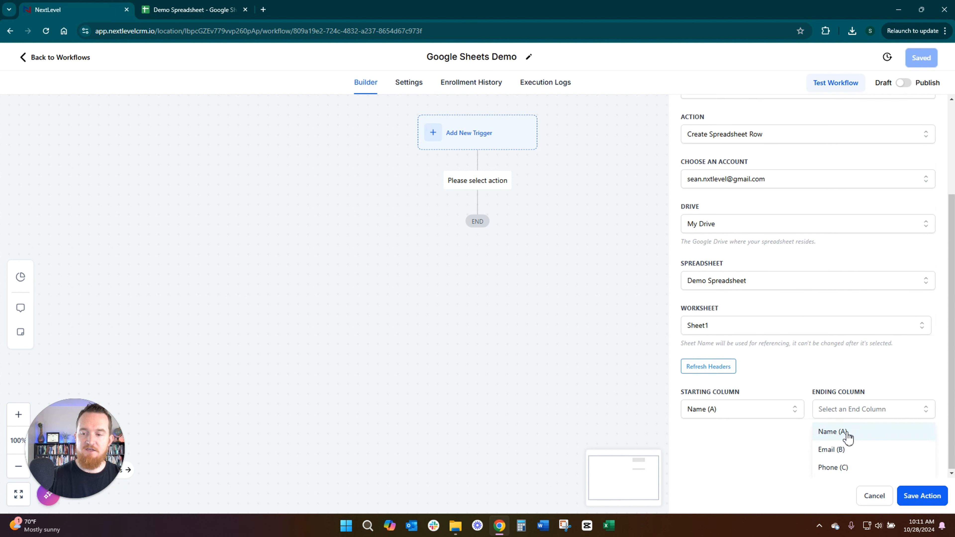
{"action": "left_click", "coordinate": [843, 469]}
{"action": "scroll", "coordinate": [812, 425], "scroll_direction": "down", "scroll_amount": 2}
{"action": "scroll", "coordinate": [785, 390], "scroll_direction": "down", "scroll_amount": 1}
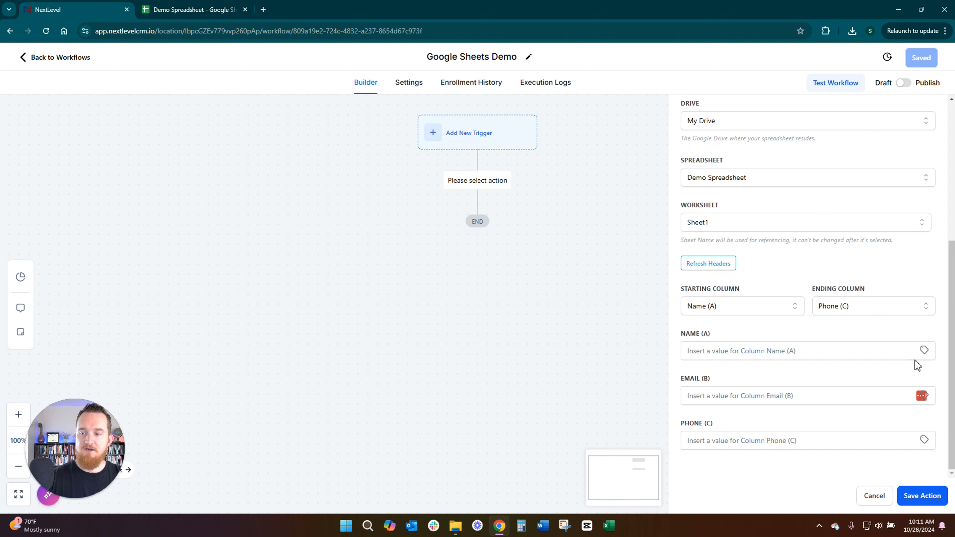
Step: Fill the Name (A) column value with the contact's Full Name custom value
{"action": "left_click", "coordinate": [926, 352]}
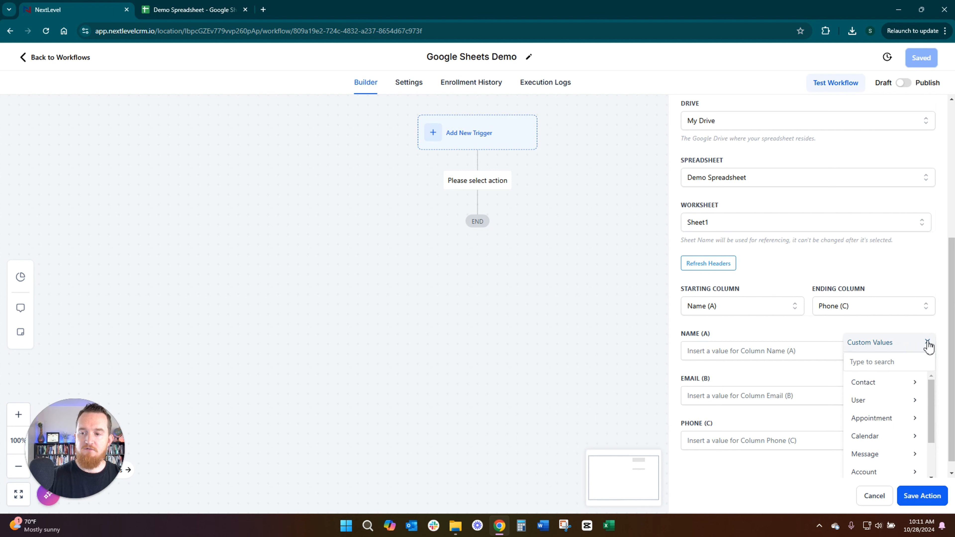
{"action": "left_click", "coordinate": [928, 348]}
{"action": "left_click", "coordinate": [926, 351]}
{"action": "left_click", "coordinate": [865, 381]}
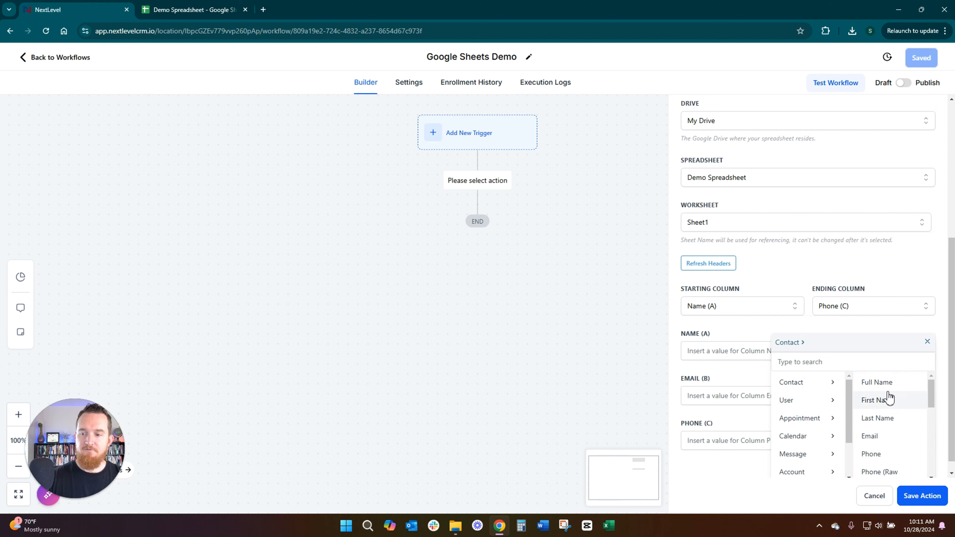
{"action": "left_click", "coordinate": [888, 387]}
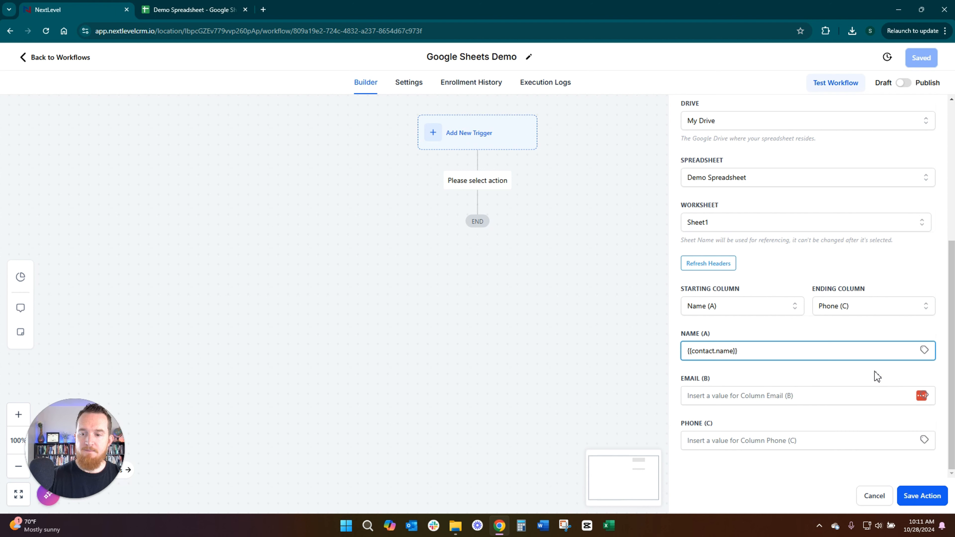
Step: Fill Email (B) with the contact's Email custom value and Phone (C) with the contact's Phone custom value
{"action": "scroll", "coordinate": [878, 408], "scroll_direction": "down", "scroll_amount": 1}
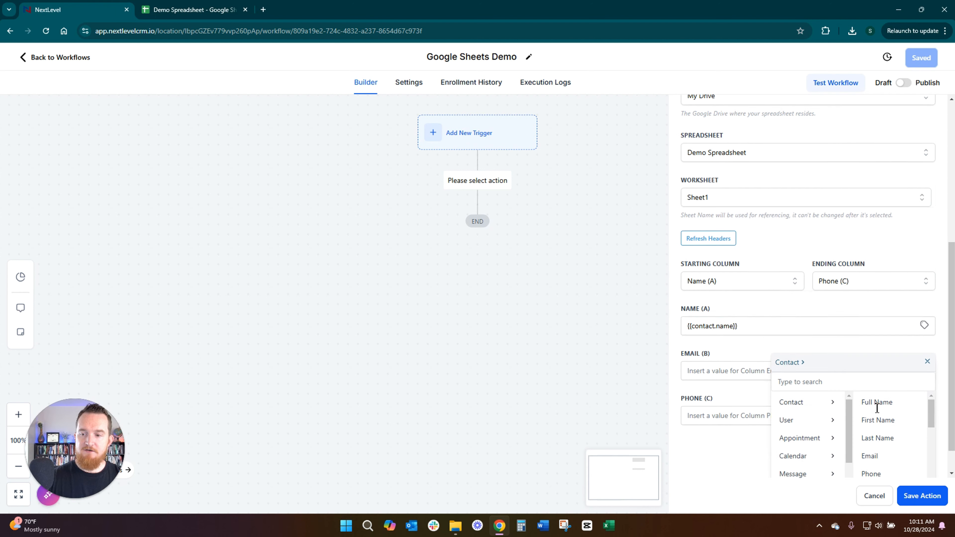
{"action": "scroll", "coordinate": [865, 392], "scroll_direction": "down", "scroll_amount": 4}
{"action": "left_click", "coordinate": [877, 374]}
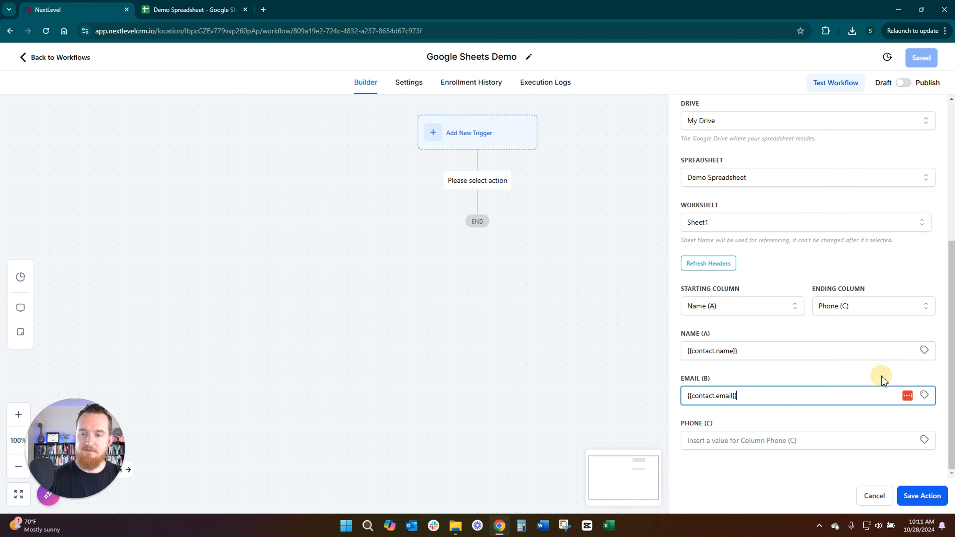
{"action": "left_click", "coordinate": [925, 441]}
{"action": "left_click", "coordinate": [865, 471]}
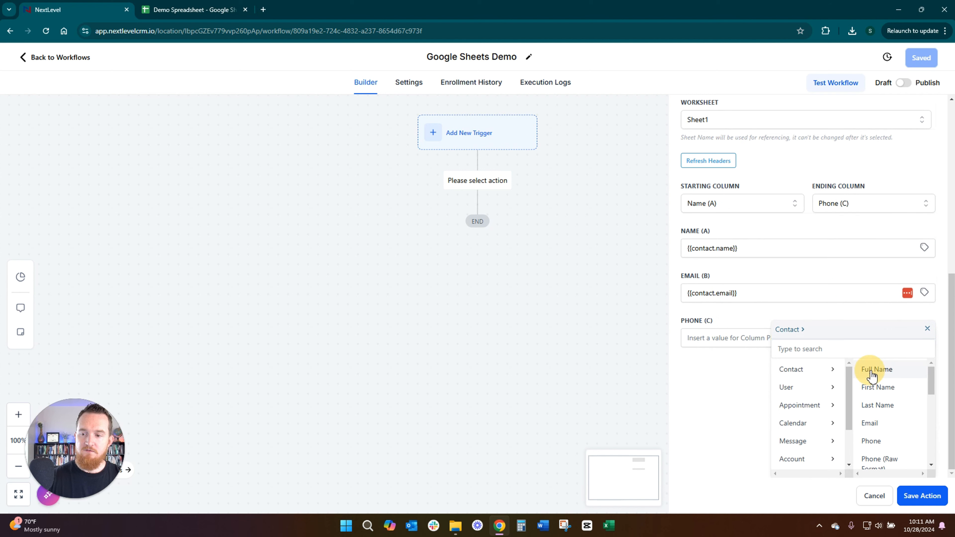
{"action": "scroll", "coordinate": [884, 397], "scroll_direction": "down", "scroll_amount": 3}
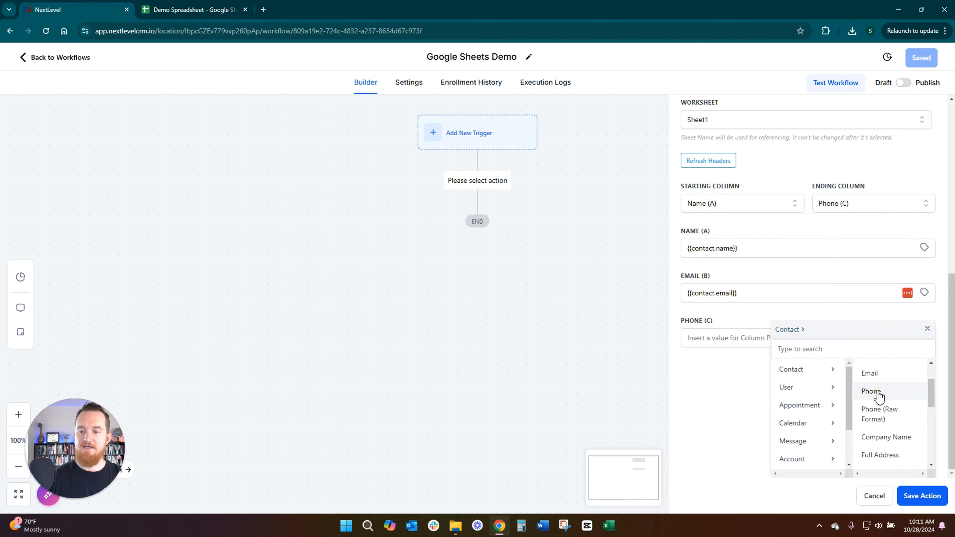
{"action": "left_click", "coordinate": [878, 393]}
Step: Save the Google Sheets action, then switch the workflow from Draft to Publish and save it
{"action": "left_click", "coordinate": [916, 495]}
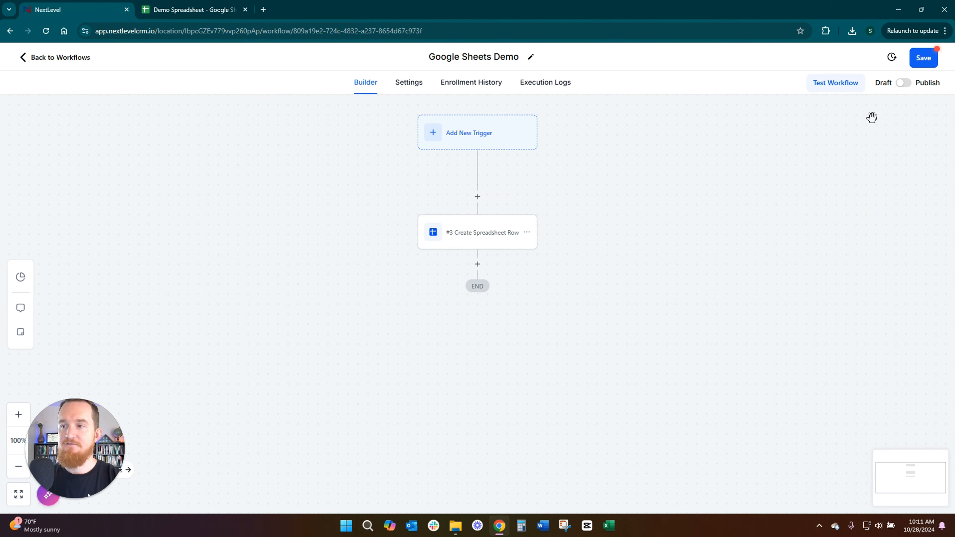
{"action": "left_click", "coordinate": [902, 85]}
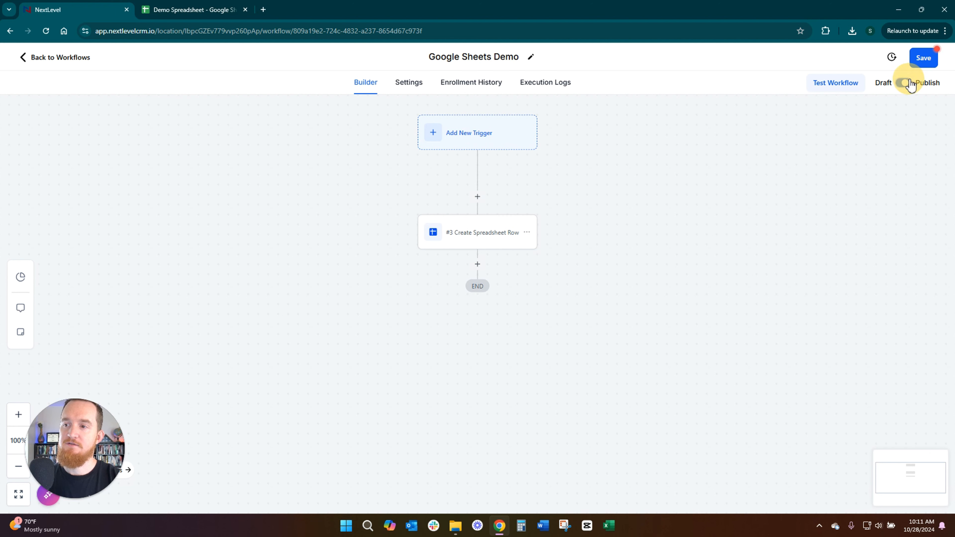
{"action": "left_click", "coordinate": [924, 60]}
Step: Review the Create Spreadsheet Row action's premium charge note and settings, then save the action and workflow again
{"action": "left_click", "coordinate": [483, 233]}
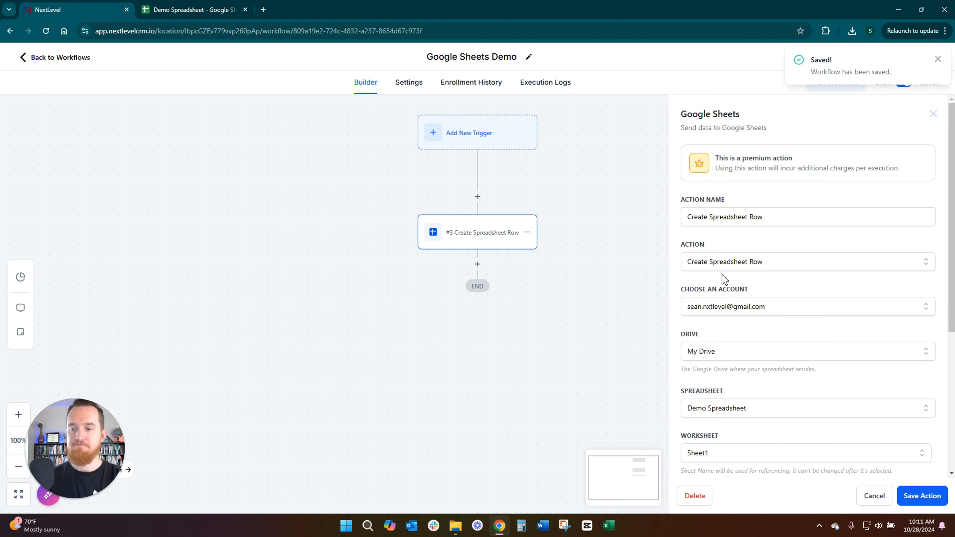
{"action": "left_click_drag", "start_coordinate": [902, 171], "coordinate": [700, 165]}
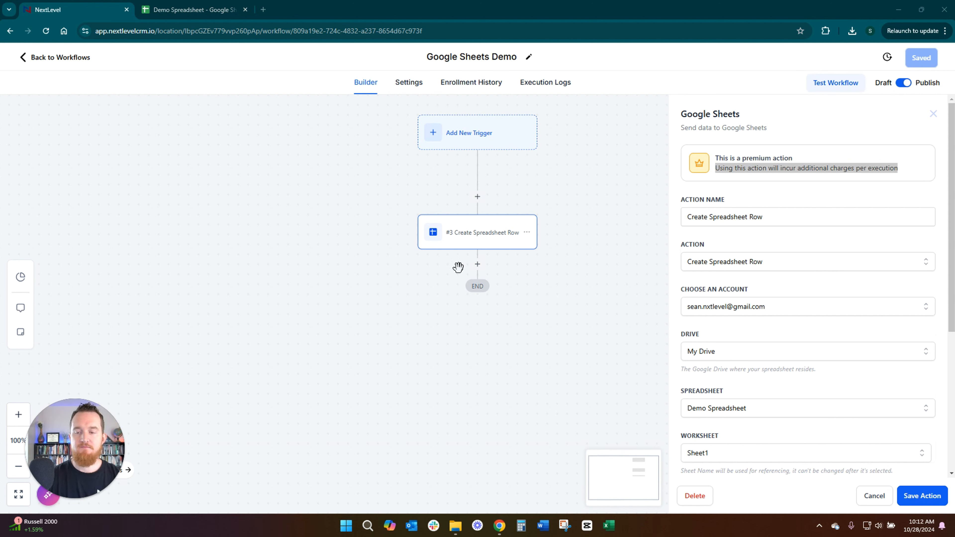
{"action": "scroll", "coordinate": [749, 323], "scroll_direction": "down", "scroll_amount": 4}
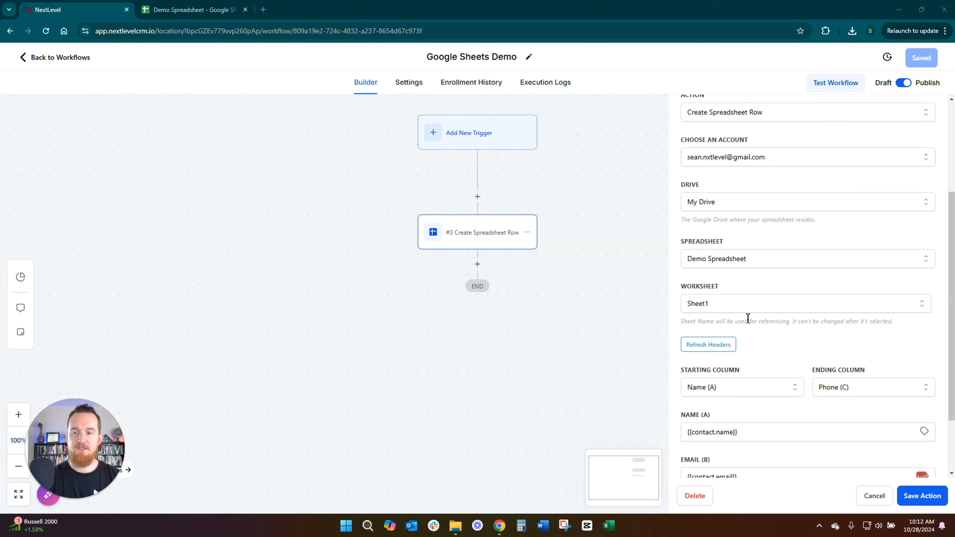
{"action": "scroll", "coordinate": [746, 315], "scroll_direction": "up", "scroll_amount": 3}
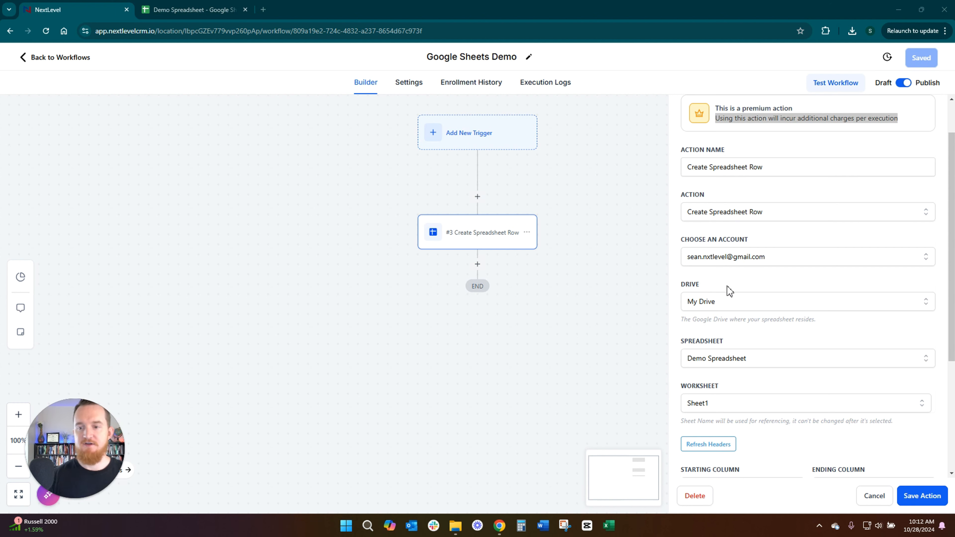
{"action": "scroll", "coordinate": [729, 290], "scroll_direction": "down", "scroll_amount": 4}
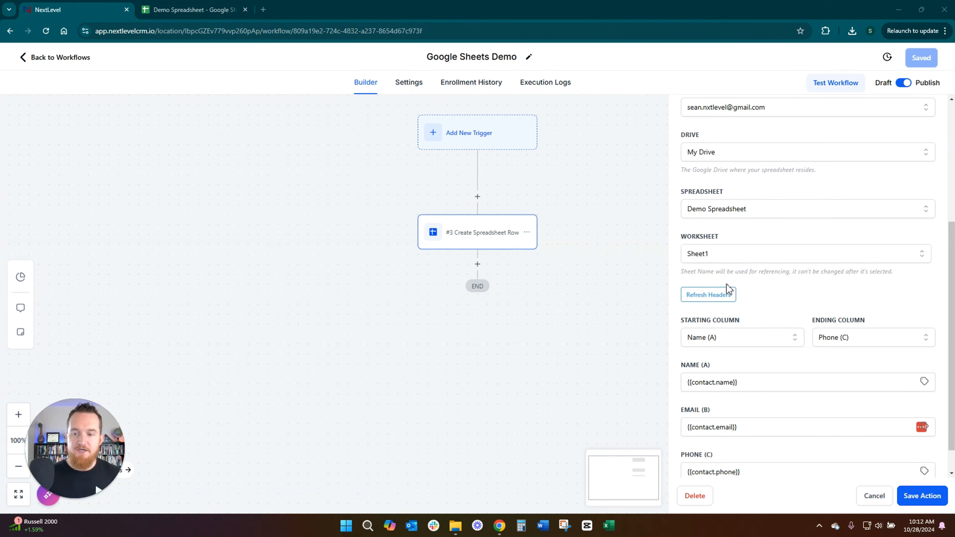
{"action": "left_click", "coordinate": [926, 497]}
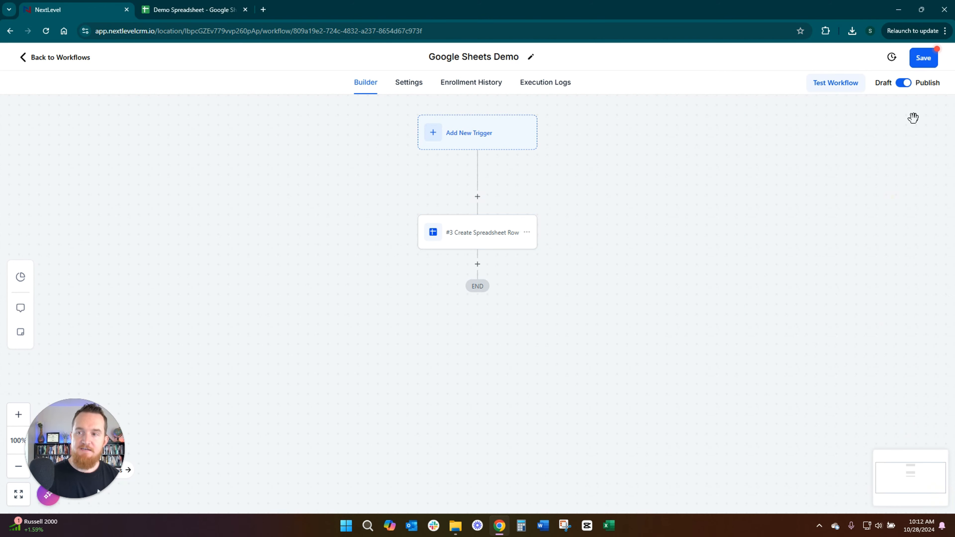
{"action": "left_click", "coordinate": [928, 59]}
Step: Reopen the Create Spreadsheet Row action and examine the values mapped to its columns
{"action": "left_click", "coordinate": [485, 236]}
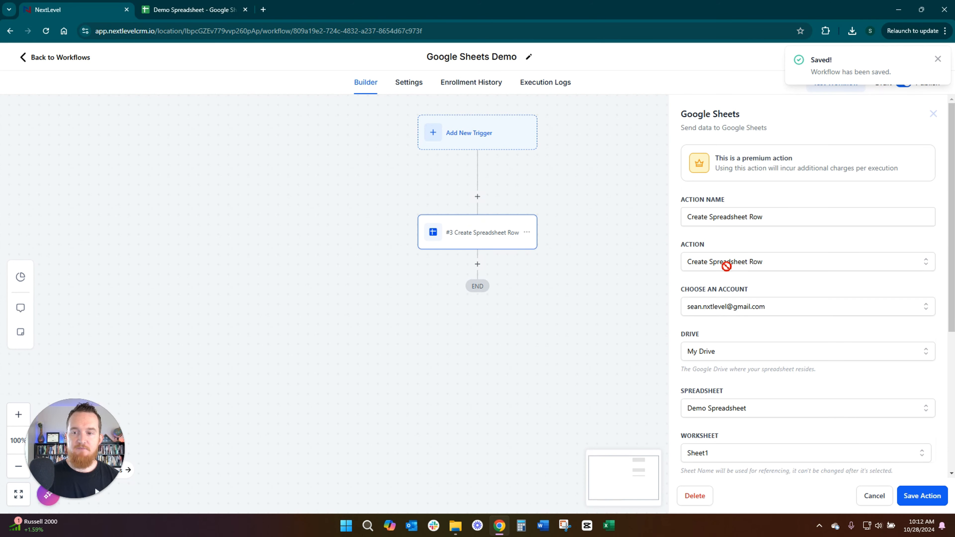
{"action": "scroll", "coordinate": [741, 262], "scroll_direction": "down", "scroll_amount": 3}
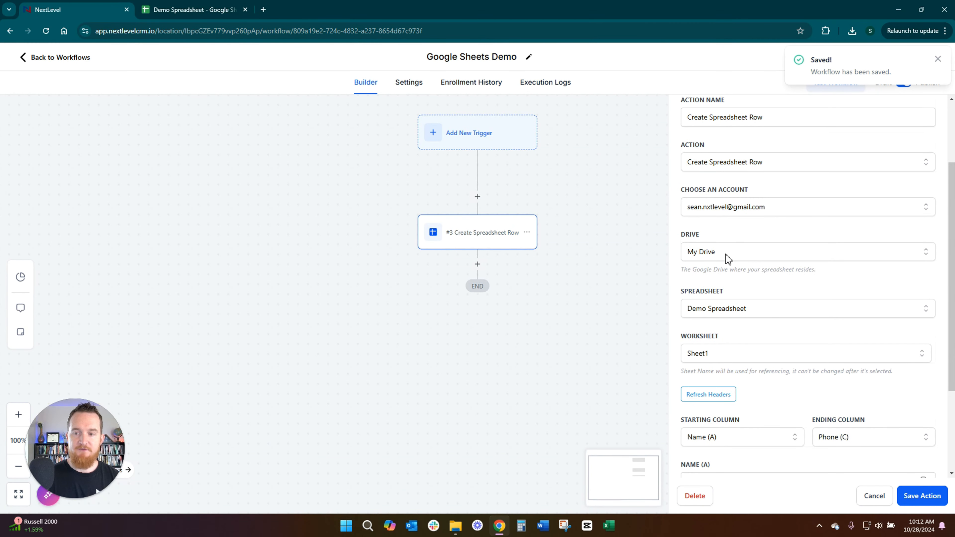
{"action": "scroll", "coordinate": [728, 259], "scroll_direction": "down", "scroll_amount": 4}
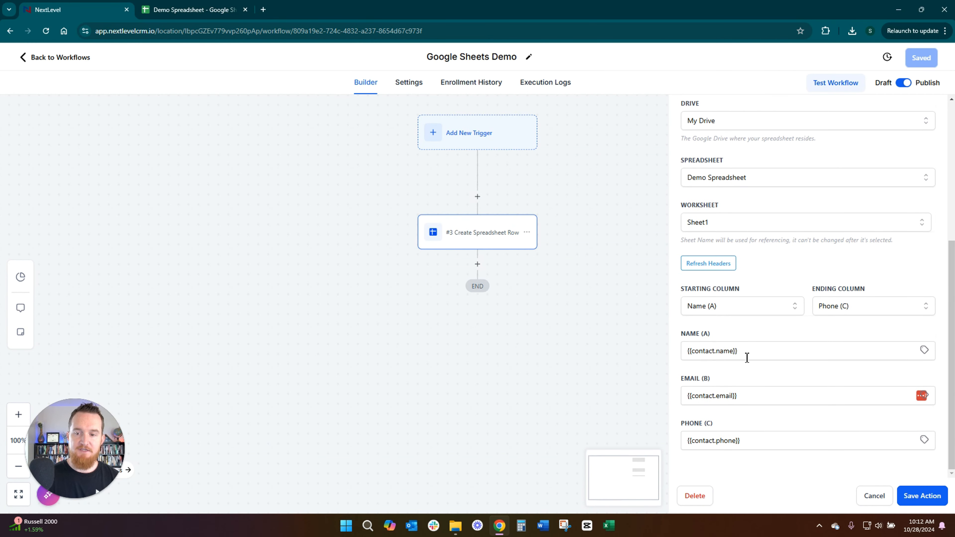
{"action": "left_click_drag", "start_coordinate": [747, 357], "coordinate": [672, 358]}
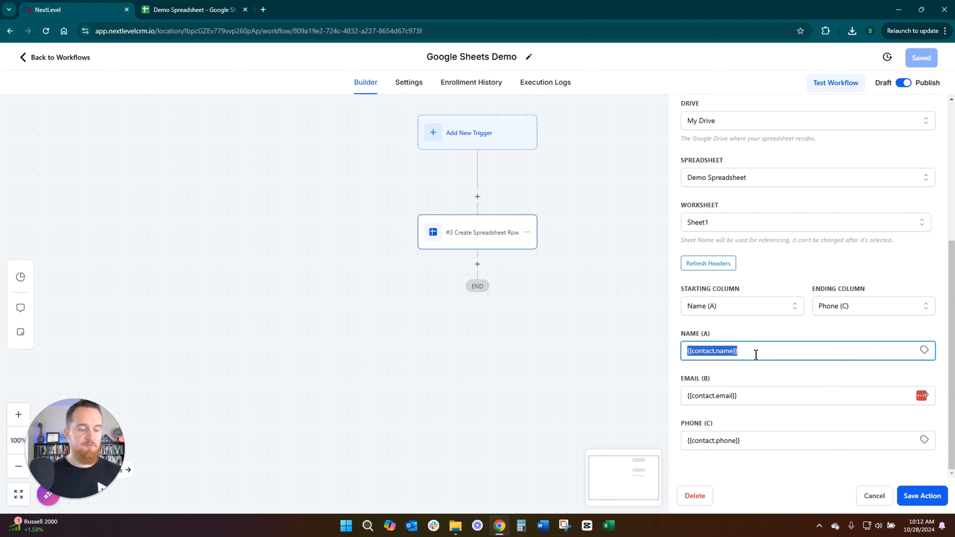
{"action": "left_click_drag", "start_coordinate": [756, 355], "coordinate": [660, 351]}
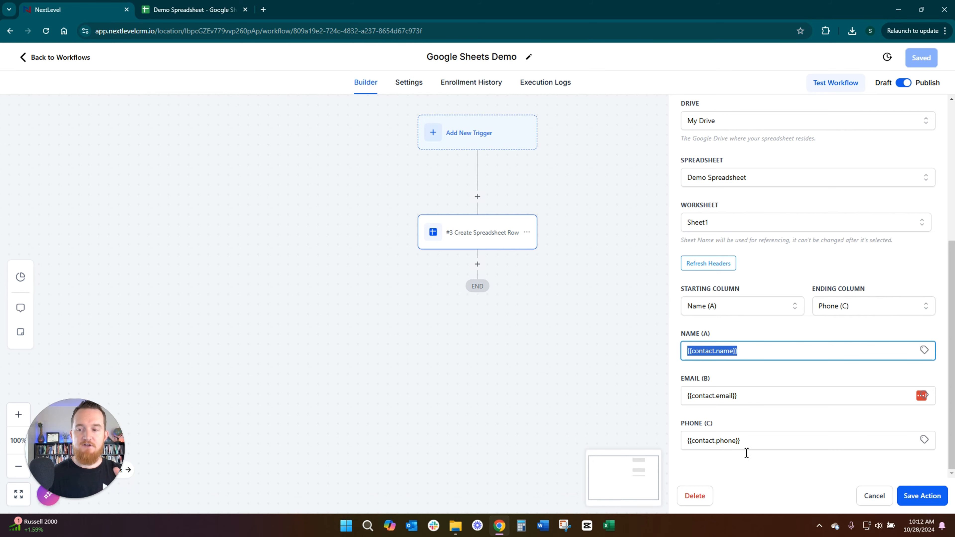
Step: Add a "Note" header in cell D1 of Demo Spreadsheet
{"action": "left_click", "coordinate": [188, 9]}
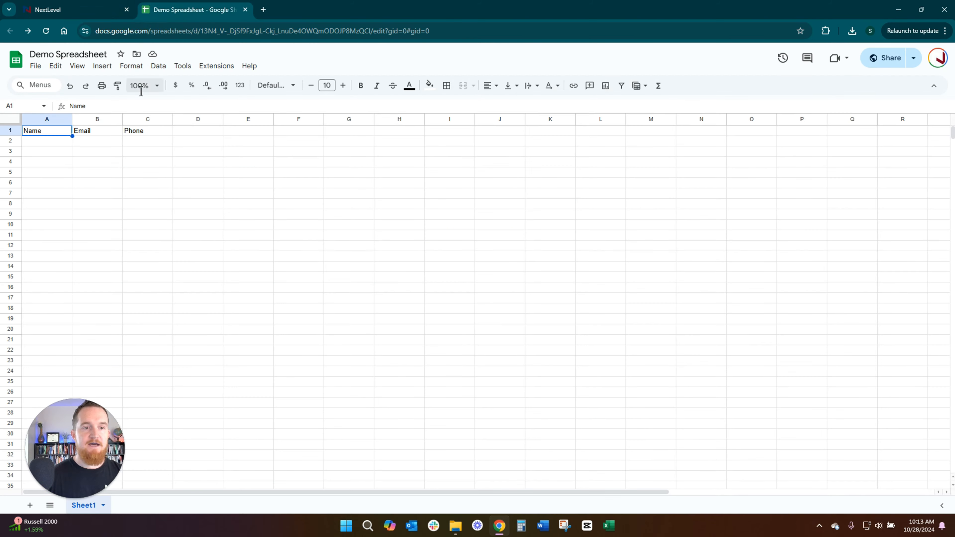
{"action": "left_click", "coordinate": [196, 132]}
{"action": "type", "text": "Note"}
{"action": "key", "text": "Return"}
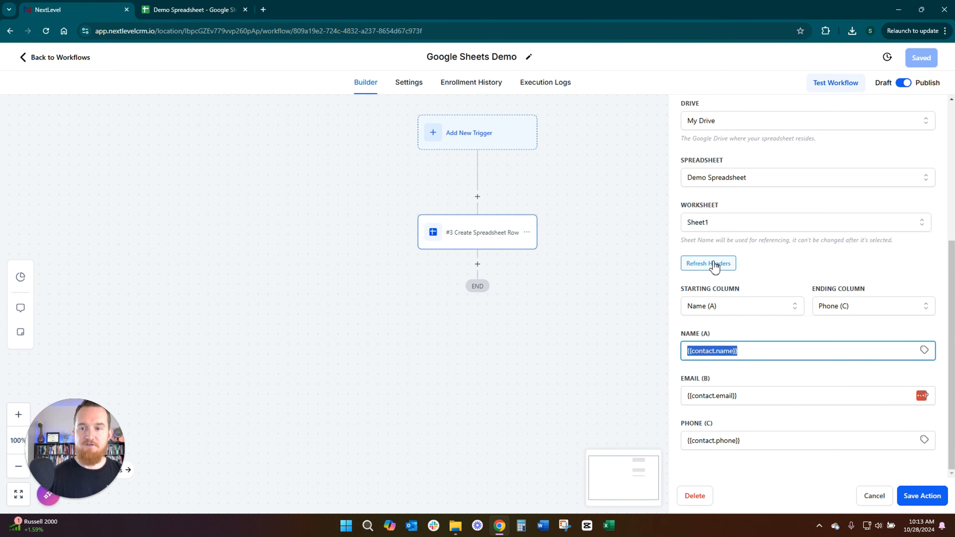
Step: Refresh the headers in the workflow action, set the ending column to Note (D), and compare with the sheet's headers
{"action": "left_click", "coordinate": [713, 264]}
{"action": "left_click", "coordinate": [868, 309]}
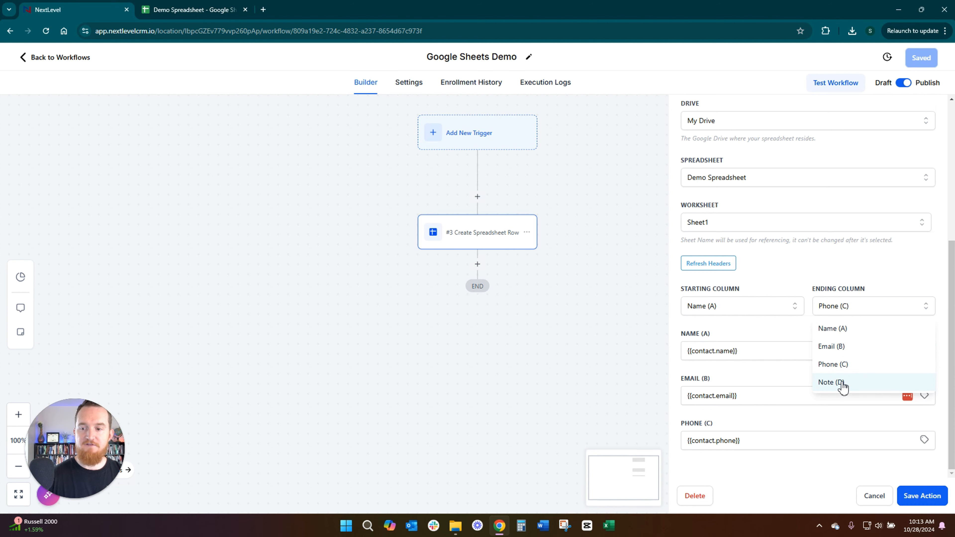
{"action": "left_click", "coordinate": [831, 382]}
{"action": "left_click", "coordinate": [203, 11]}
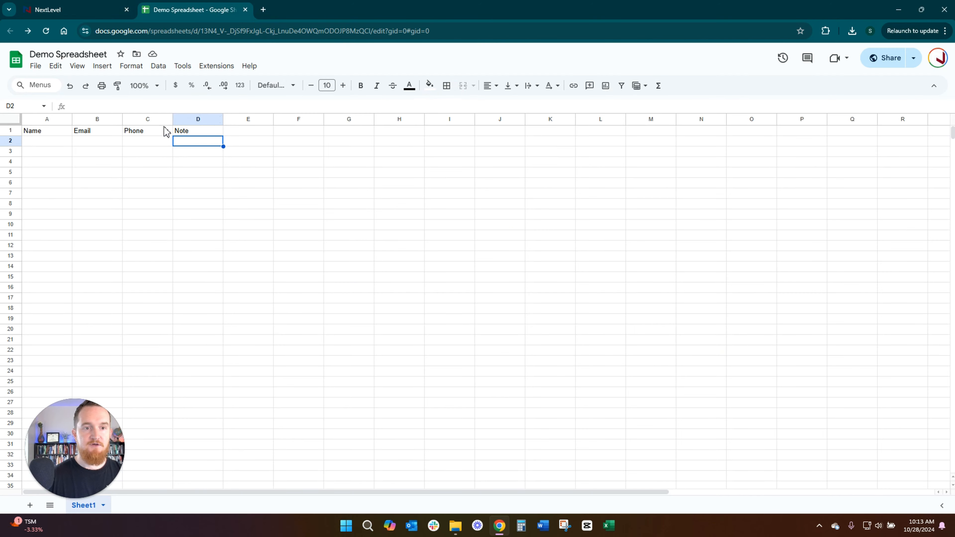
{"action": "left_click", "coordinate": [88, 11]}
{"action": "scroll", "coordinate": [800, 329], "scroll_direction": "down", "scroll_amount": 1}
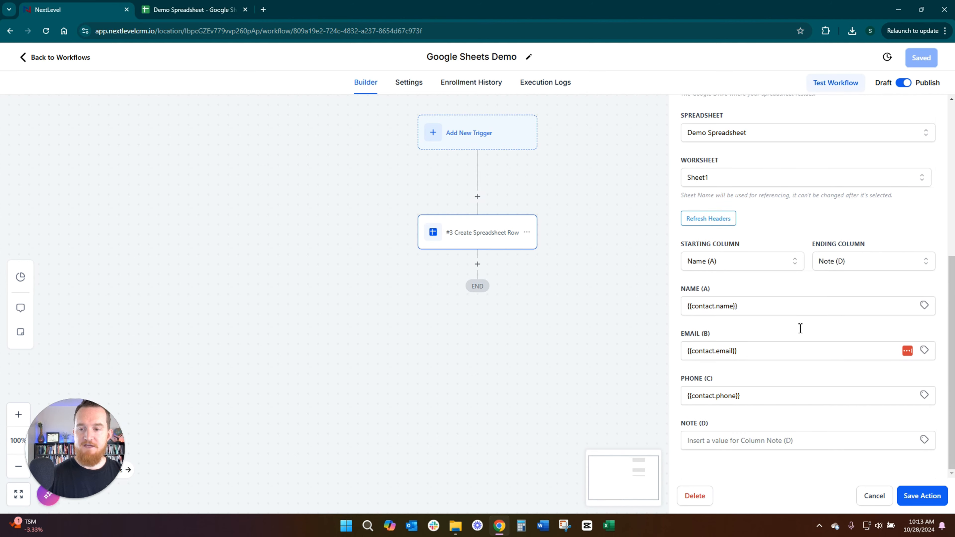
Step: Set the Note (D) column value to "Client" and save both the action and the workflow
{"action": "left_click", "coordinate": [726, 444]}
{"action": "type", "text": "Client"}
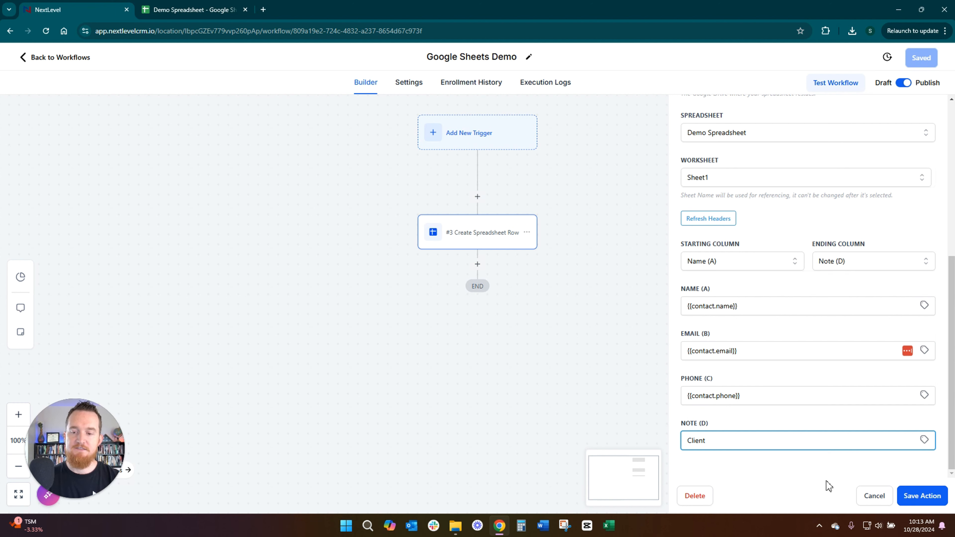
{"action": "left_click", "coordinate": [919, 497]}
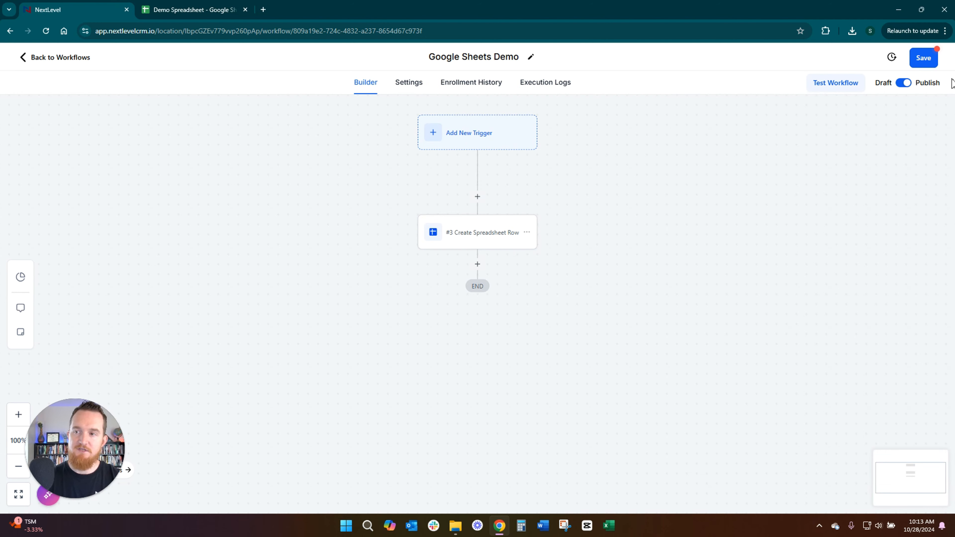
{"action": "left_click", "coordinate": [923, 58]}
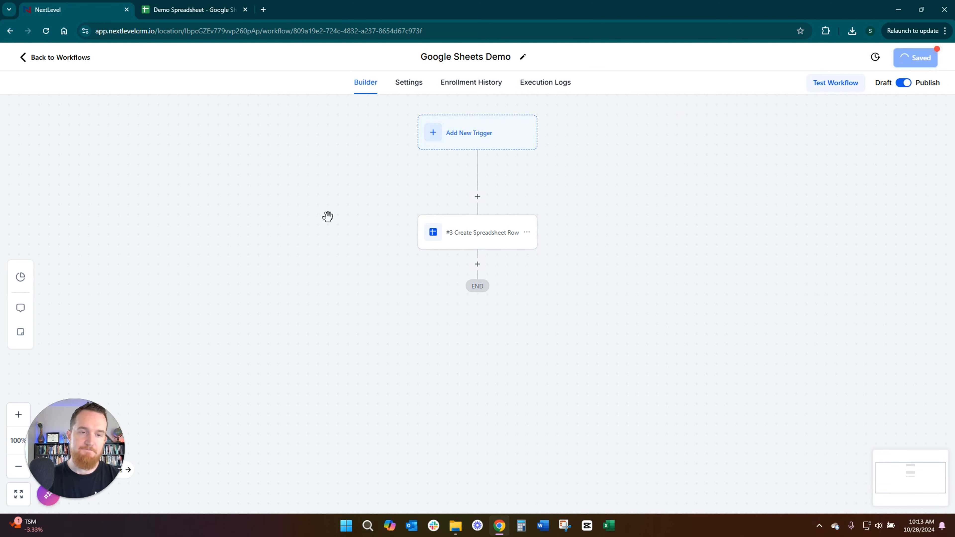
Step: Leave the workflow and select three contacts with both phone and email, created Oct 22 and Oct 23, in the contacts list
{"action": "left_click", "coordinate": [52, 60]}
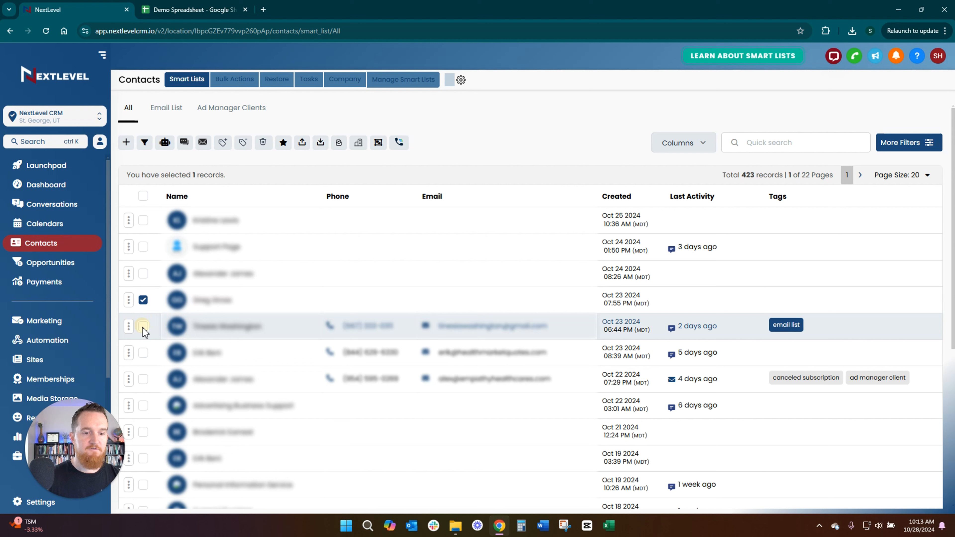
{"action": "left_click", "coordinate": [144, 353]}
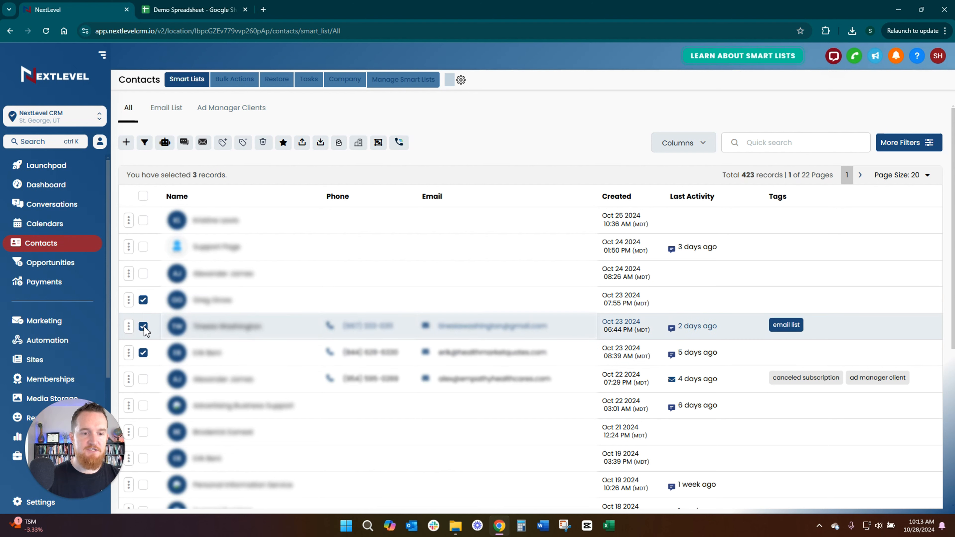
{"action": "left_click", "coordinate": [142, 300]}
{"action": "left_click", "coordinate": [143, 379]}
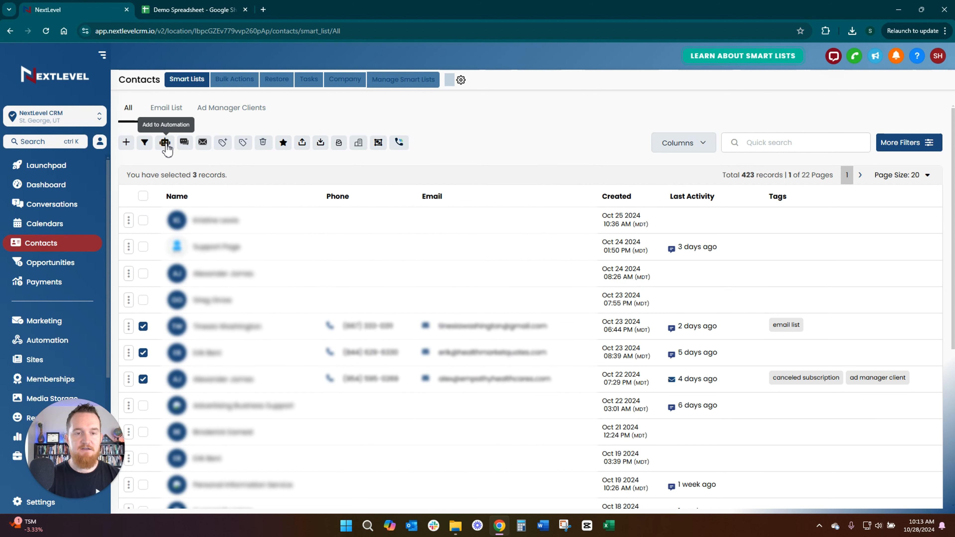
Step: Begin adding the selected contacts to an automation and choose the Google Sheets Demo workflow
{"action": "left_click", "coordinate": [165, 145]}
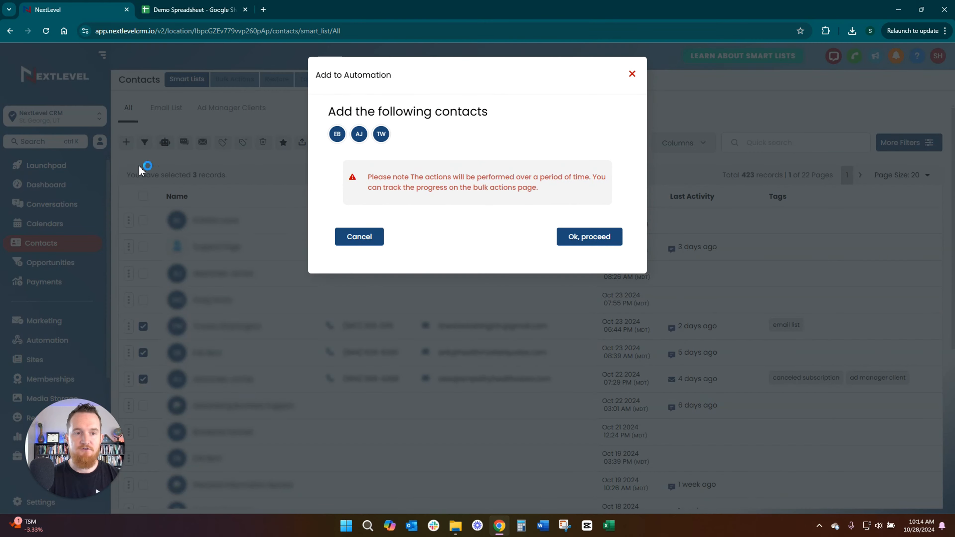
{"action": "left_click", "coordinate": [596, 240]}
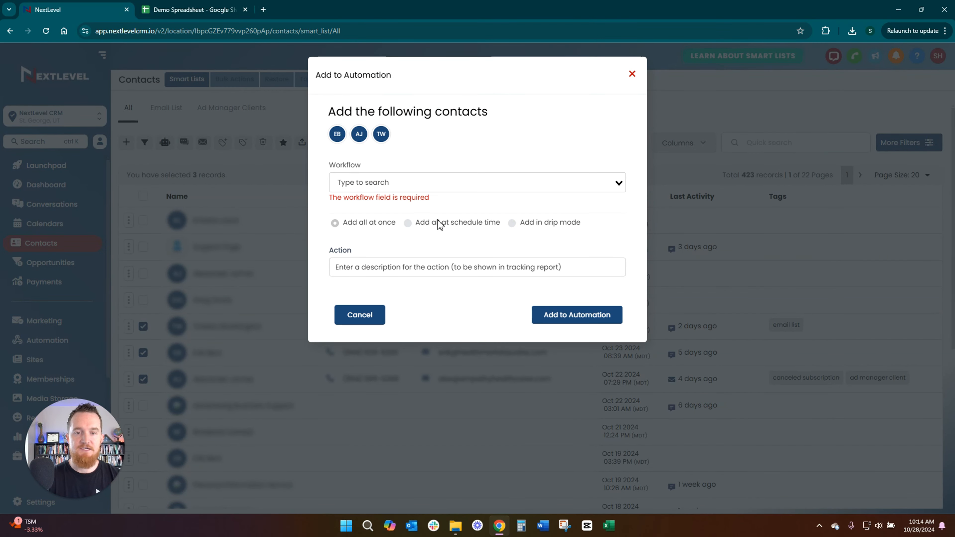
{"action": "left_click", "coordinate": [386, 186]}
{"action": "type", "text": "demo"}
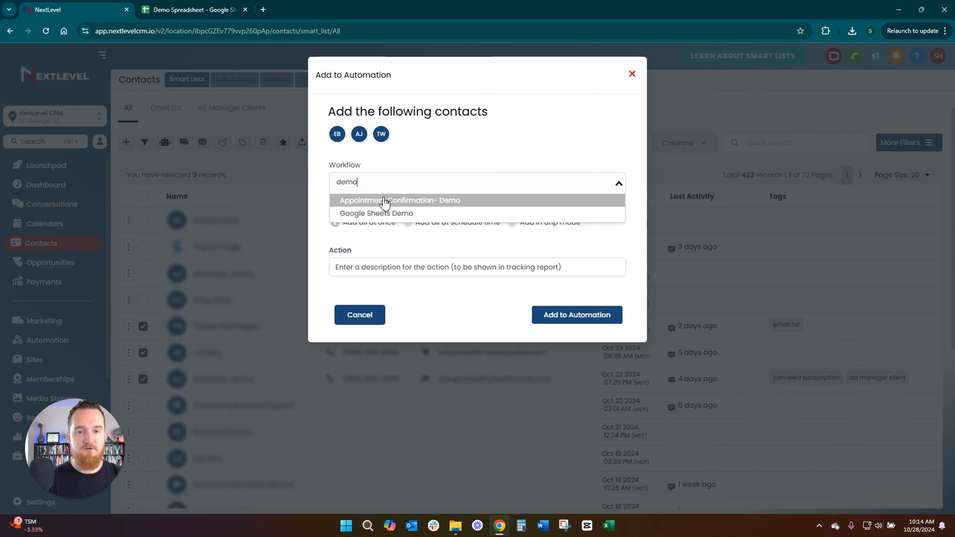
{"action": "left_click", "coordinate": [383, 216]}
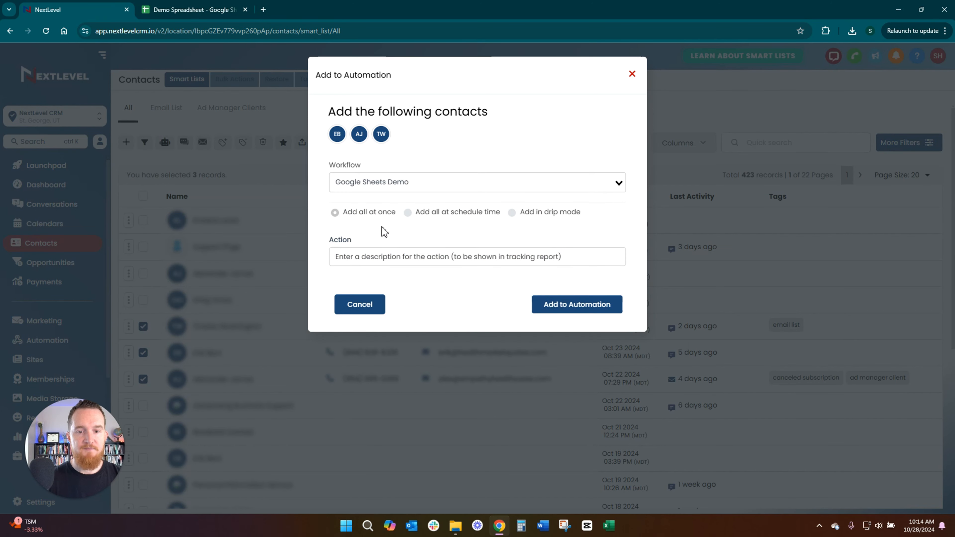
Step: Describe the bulk action as "adding to demo" and add all the contacts to the automation at once
{"action": "left_click", "coordinate": [384, 256]}
{"action": "type", "text": "adding to demo"}
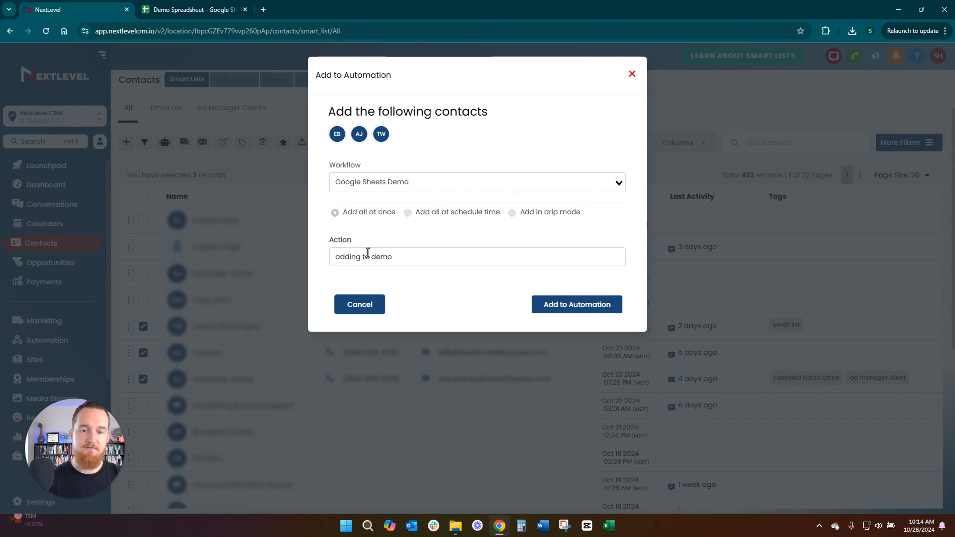
{"action": "left_click_drag", "start_coordinate": [352, 242], "coordinate": [331, 242]}
{"action": "left_click", "coordinate": [391, 238]}
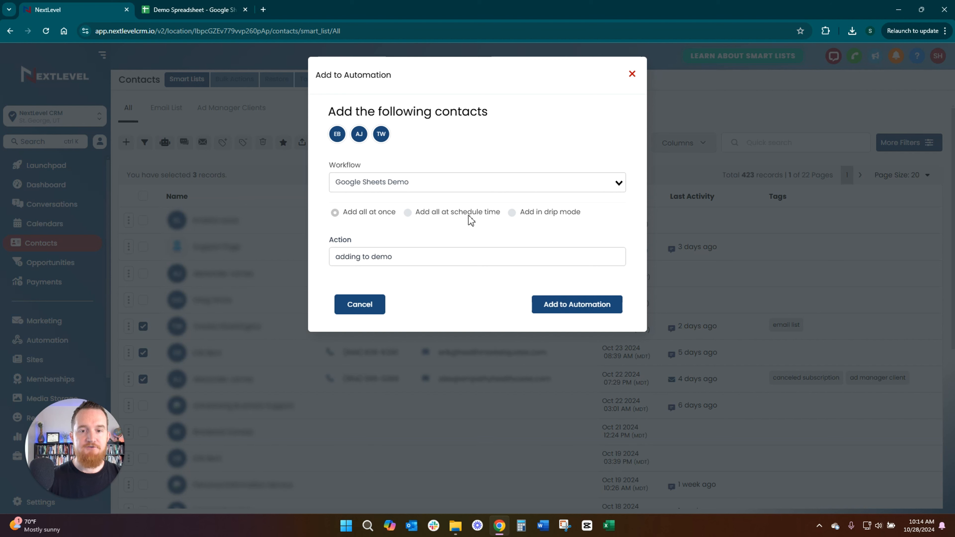
{"action": "left_click", "coordinate": [563, 305]}
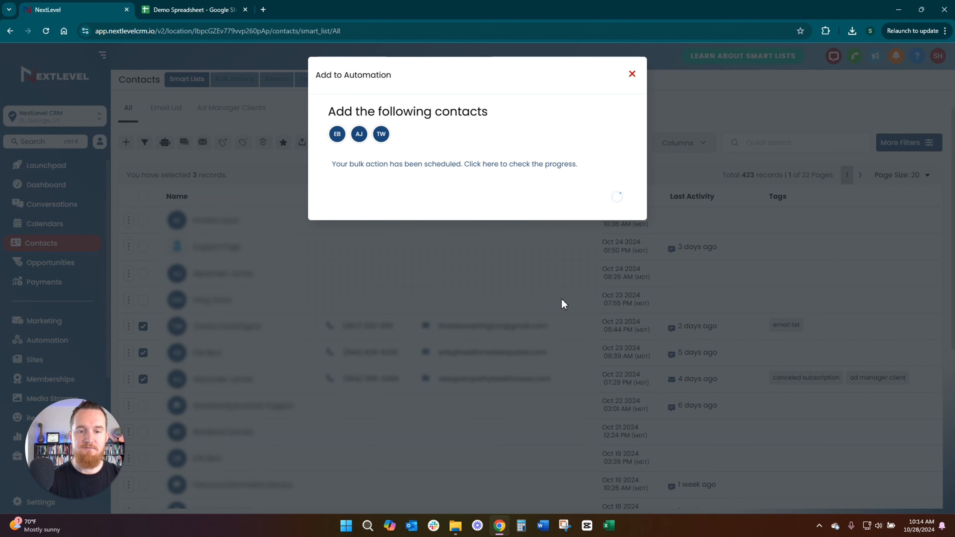
Step: Switch to Demo Spreadsheet and check the rows added for the enrolled contacts
{"action": "left_click", "coordinate": [193, 10]}
{"action": "left_click_drag", "start_coordinate": [73, 119], "coordinate": [334, 168]}
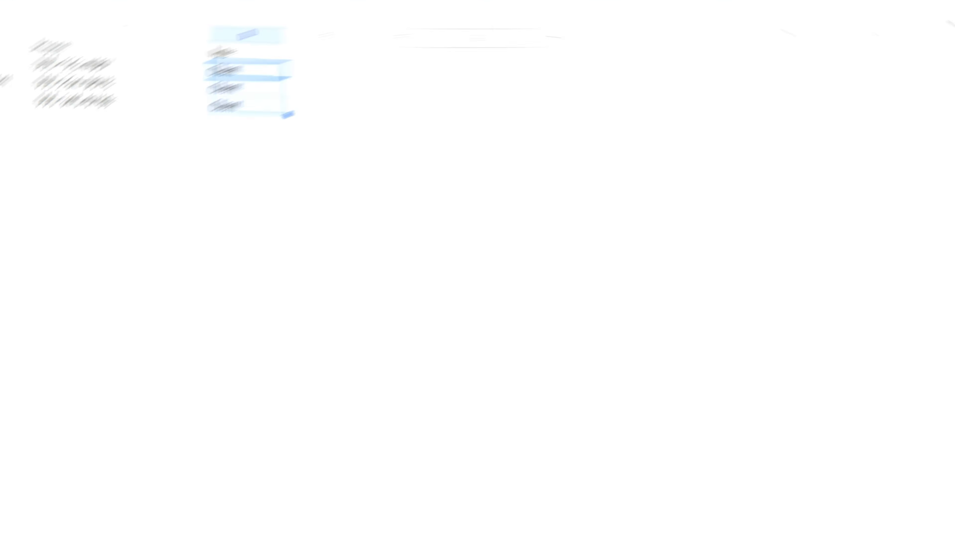